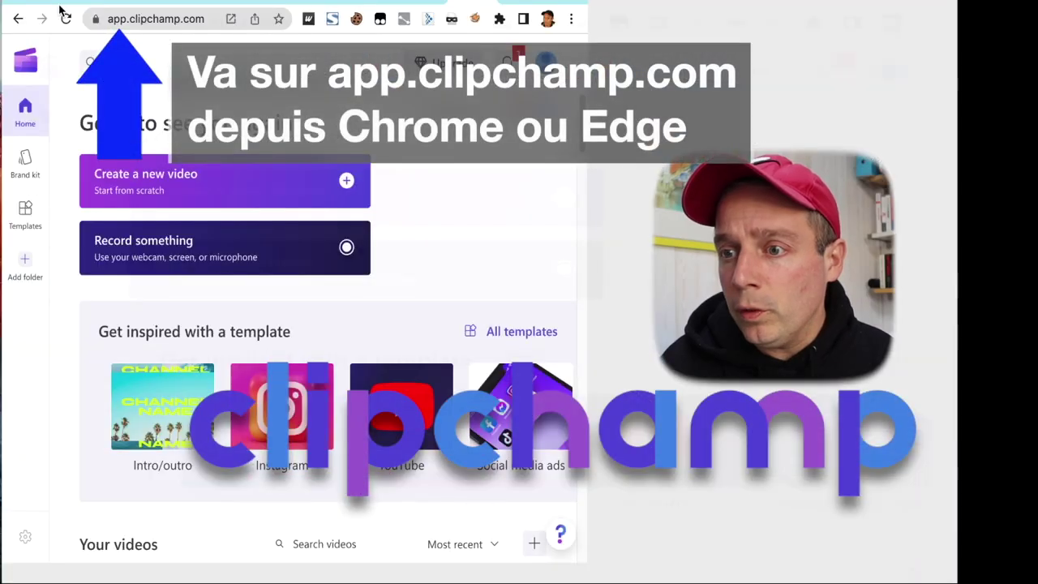
- Create a new video from scratch and import all the images from the photos folder into its media library
key("ctrl+super+f")
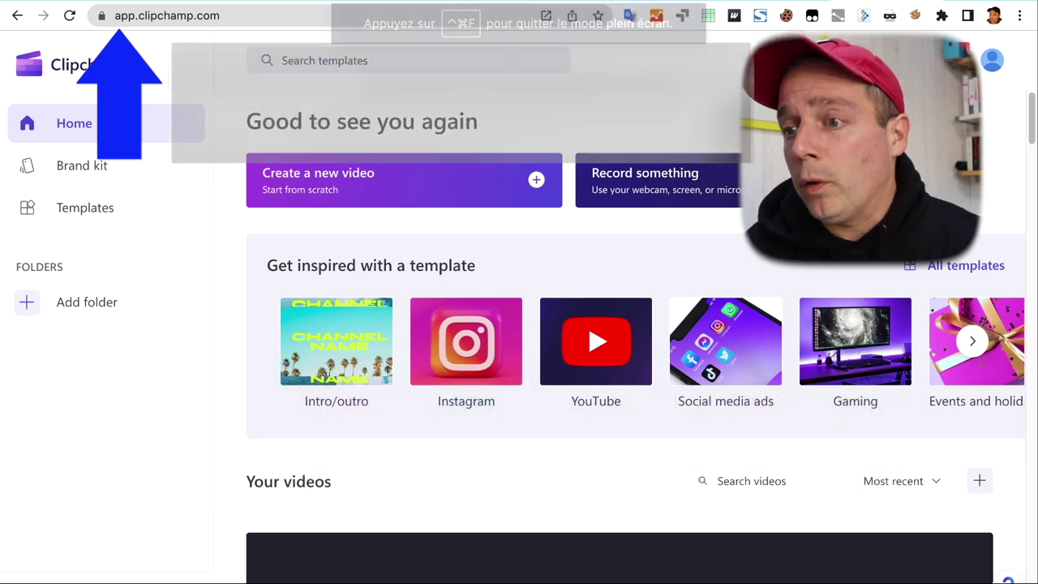
left_click(422, 192)
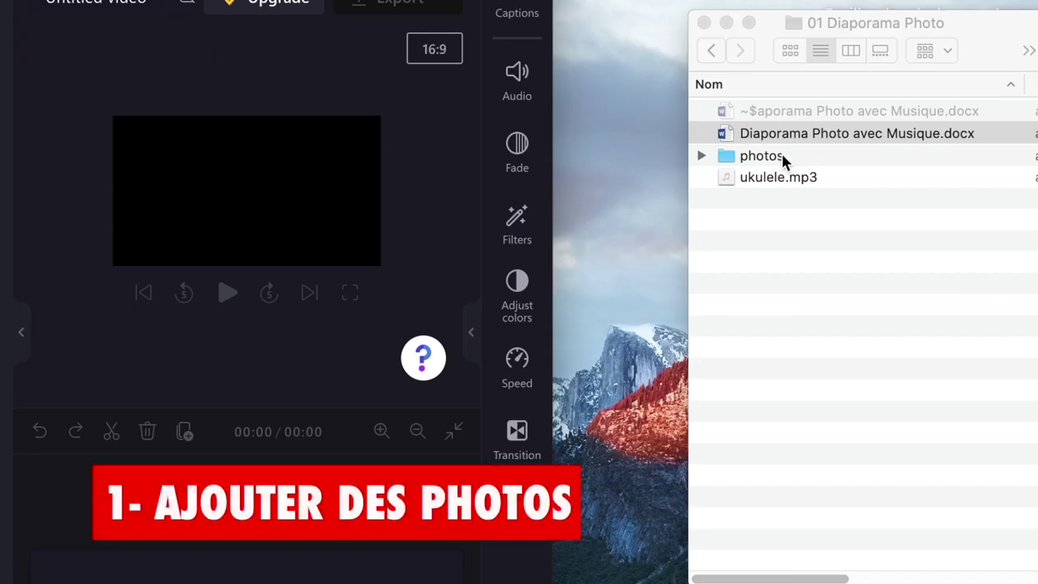
left_click(784, 159)
double_click(784, 159)
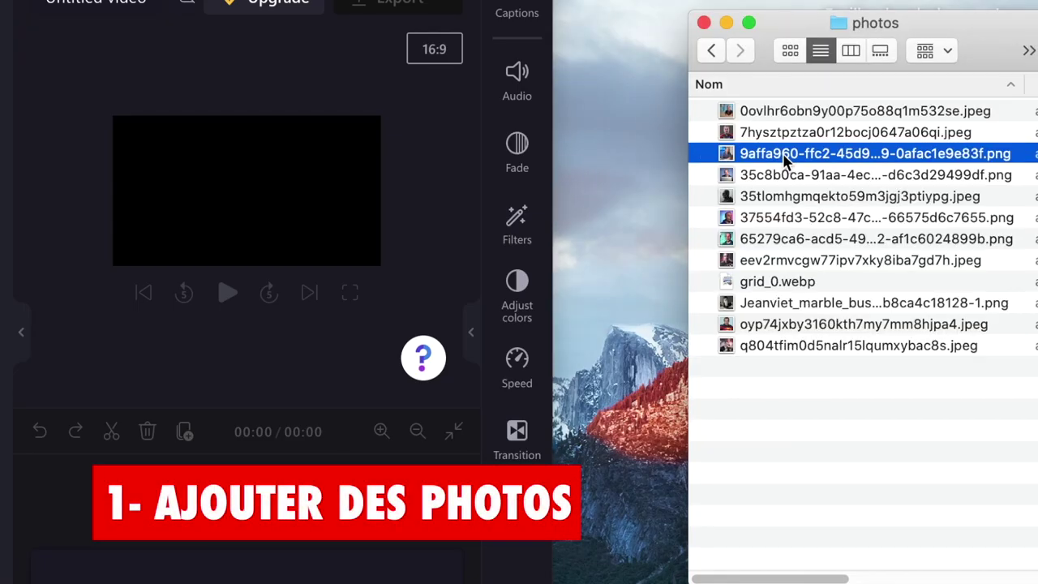
left_click(354, 355)
left_click(799, 117)
left_click(799, 116)
key("super+a")
left_click_drag(820, 345, 168, 291)
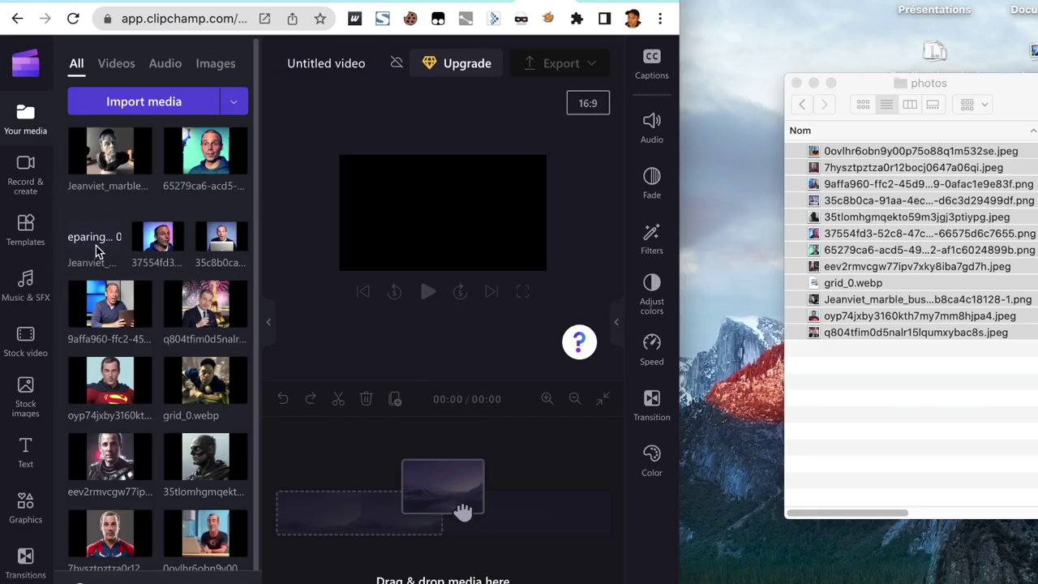
- Place the marble bust and green-background portrait on the timeline, trim each to about 2 seconds and remove the gap between them
left_click_drag(463, 510, 397, 528)
left_click_drag(245, 130, 609, 526)
left_click(681, 529)
left_click_drag(606, 481, 476, 476)
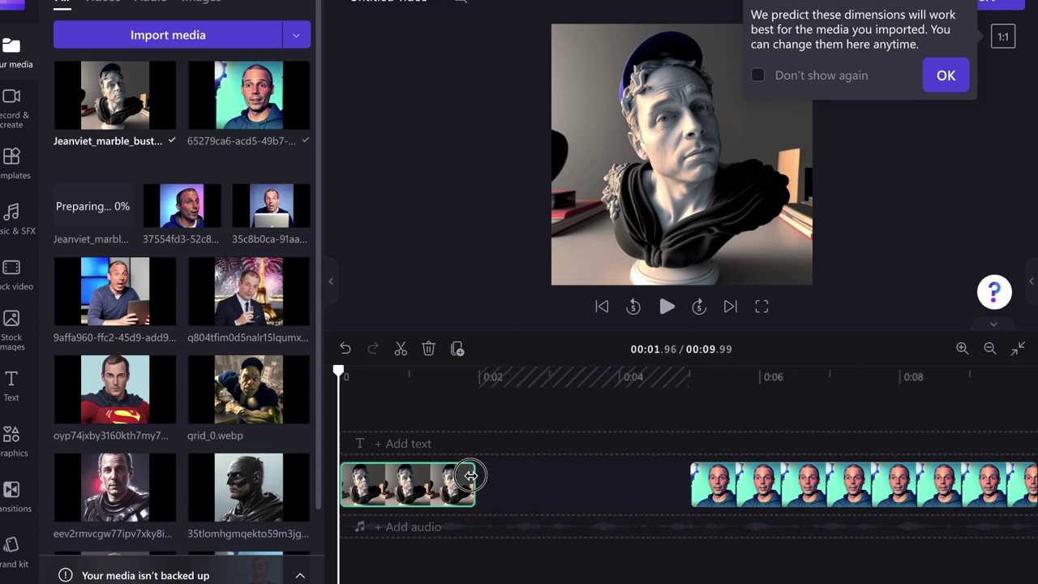
left_click(679, 477)
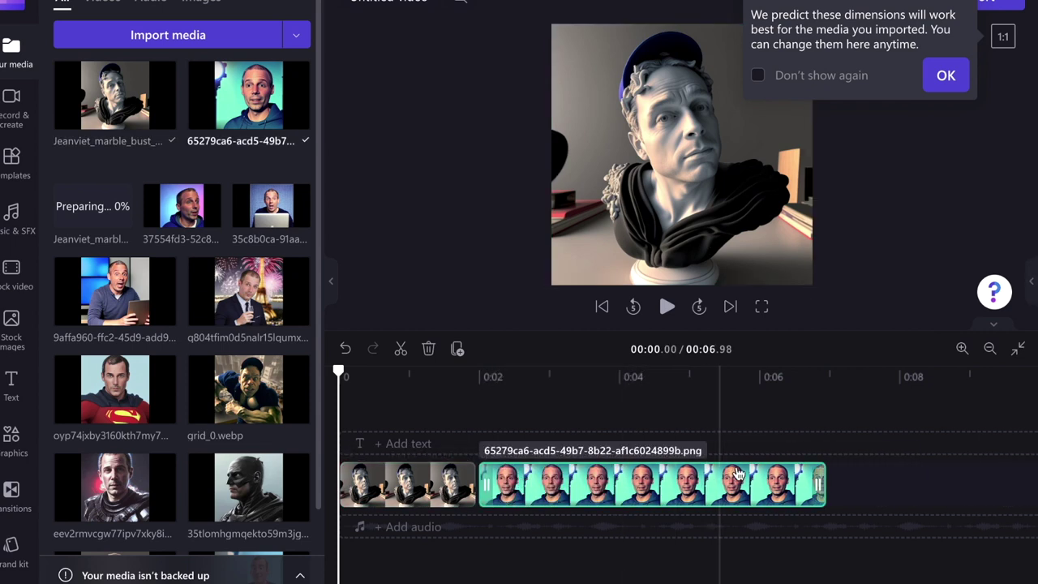
left_click_drag(802, 471, 610, 478)
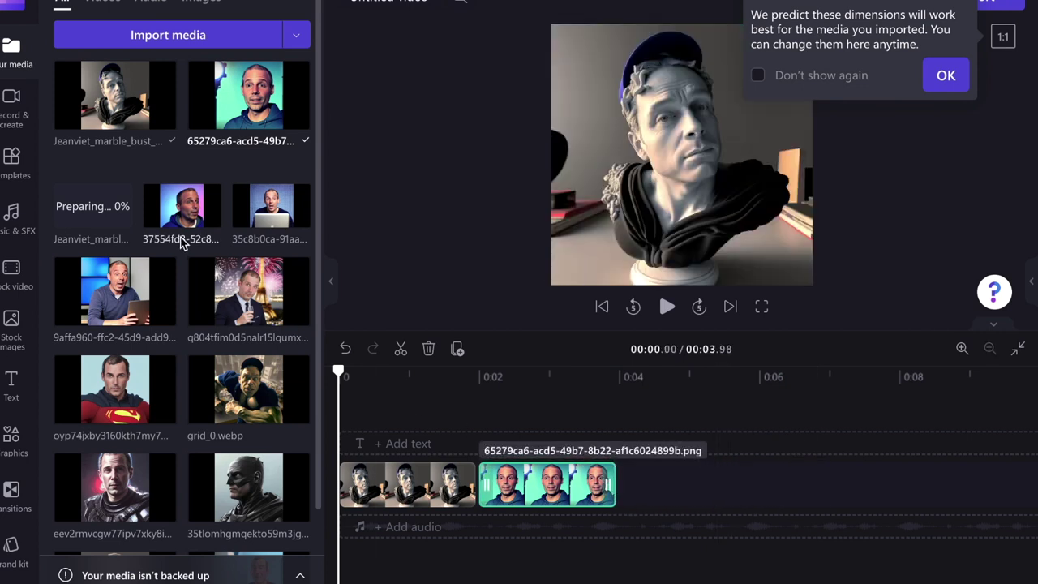
- Append the 37554fd3 image trimmed to about 2.5 seconds, followed by the 35c8b0ca, 9affa960 and q804tfim images
left_click_drag(179, 209, 649, 485)
left_click_drag(957, 482, 781, 482)
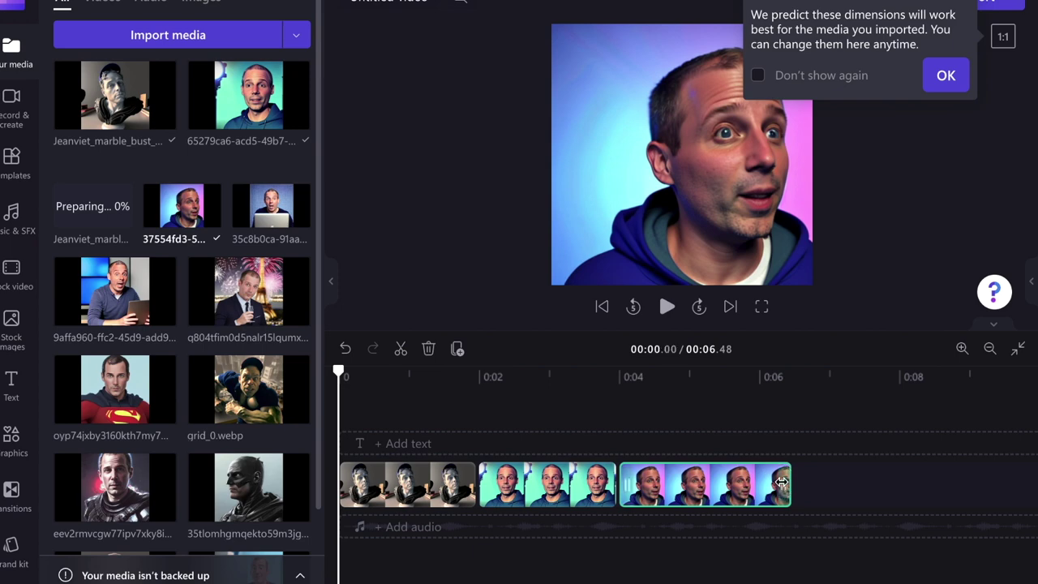
left_click_drag(272, 196, 831, 493)
left_click_drag(114, 290, 673, 485)
left_click_drag(249, 290, 803, 487)
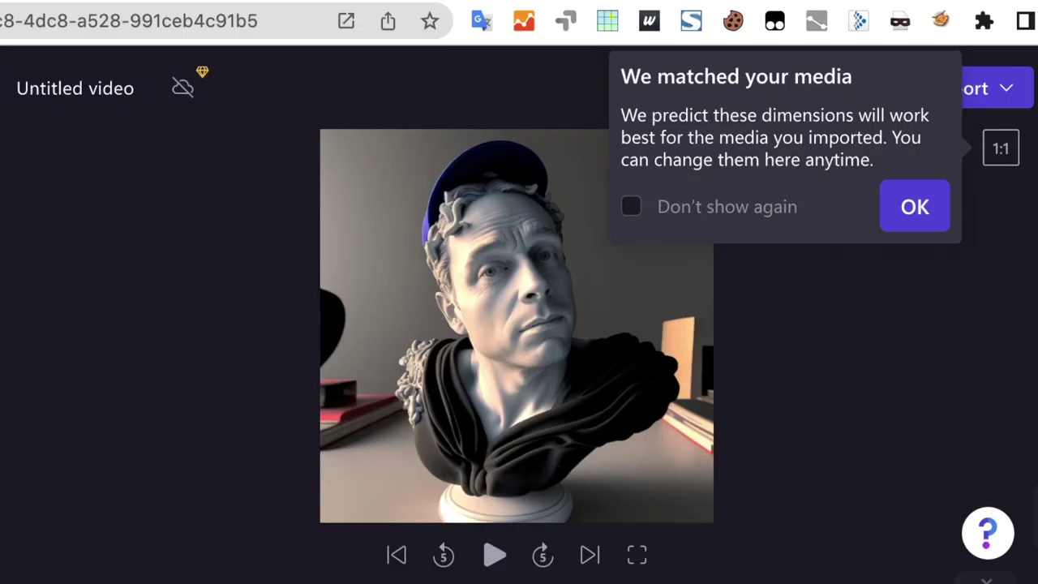
- Accept the suggested 1:1 dimensions and arrange the remaining photo clips on the timeline closer together
left_click(916, 212)
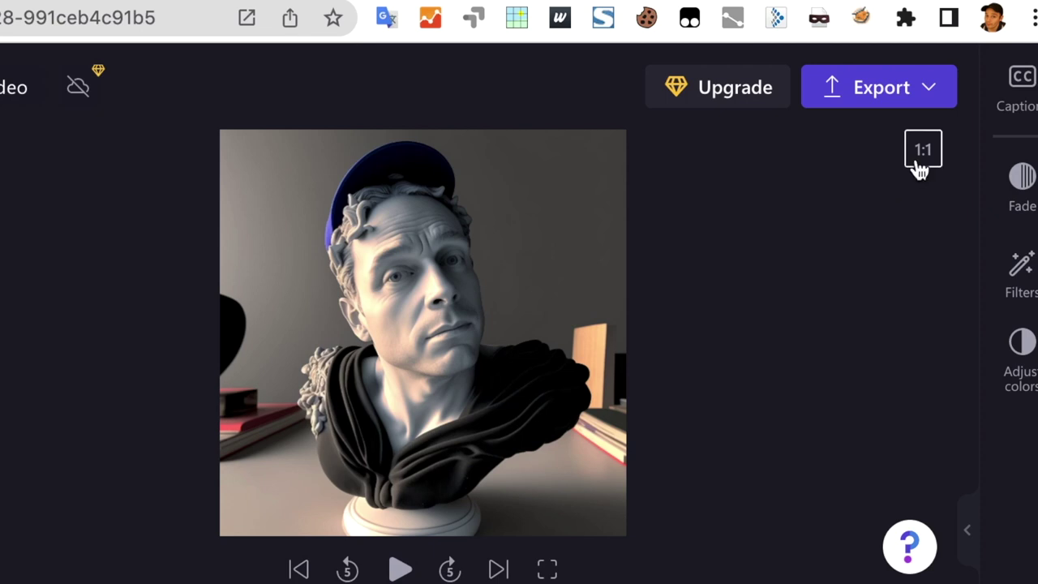
left_click(372, 583)
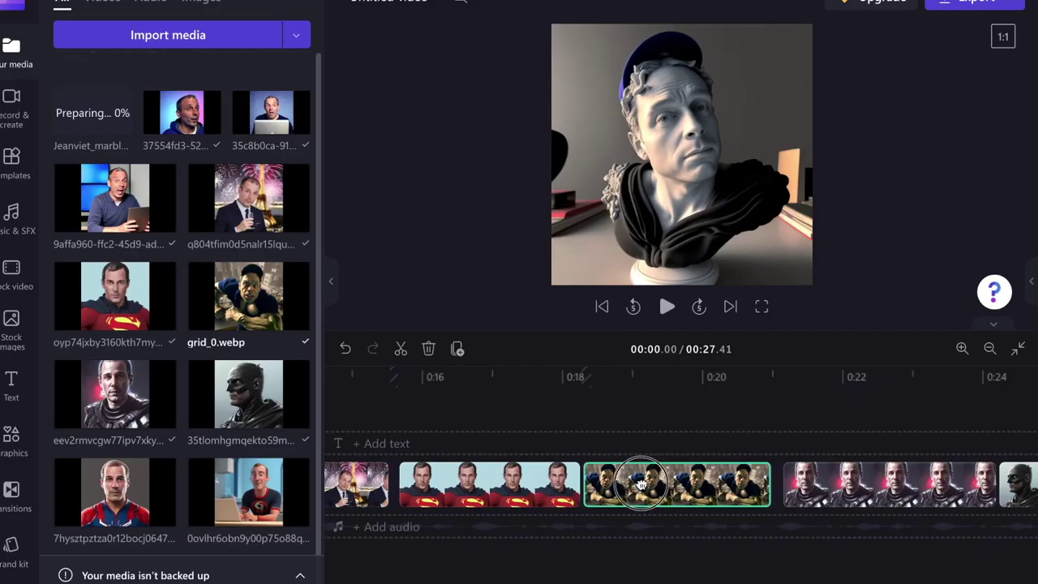
left_click(848, 468)
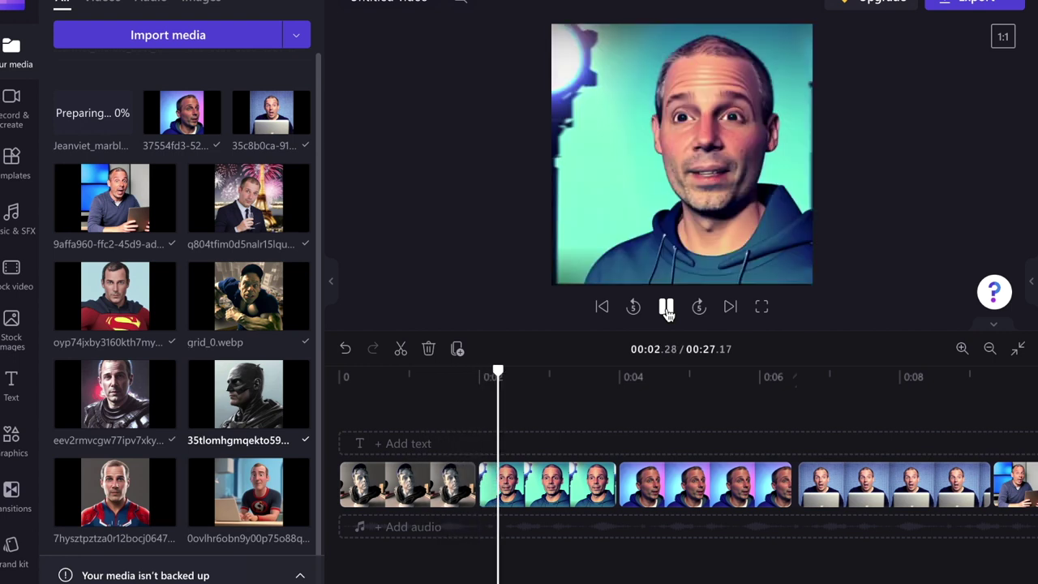
- Stop the preview, shorten the 37554fd3 clip to about 1.8 seconds, and close the gaps around the following 35c8b0ca clip
left_click(666, 308)
left_click_drag(791, 484, 745, 485)
left_click_drag(843, 480, 795, 470)
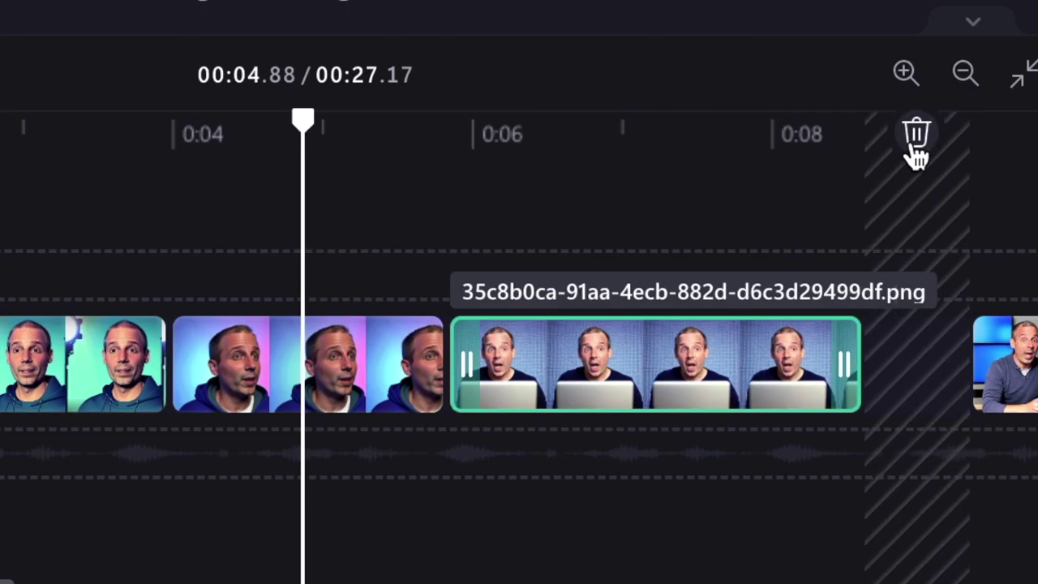
left_click(916, 134)
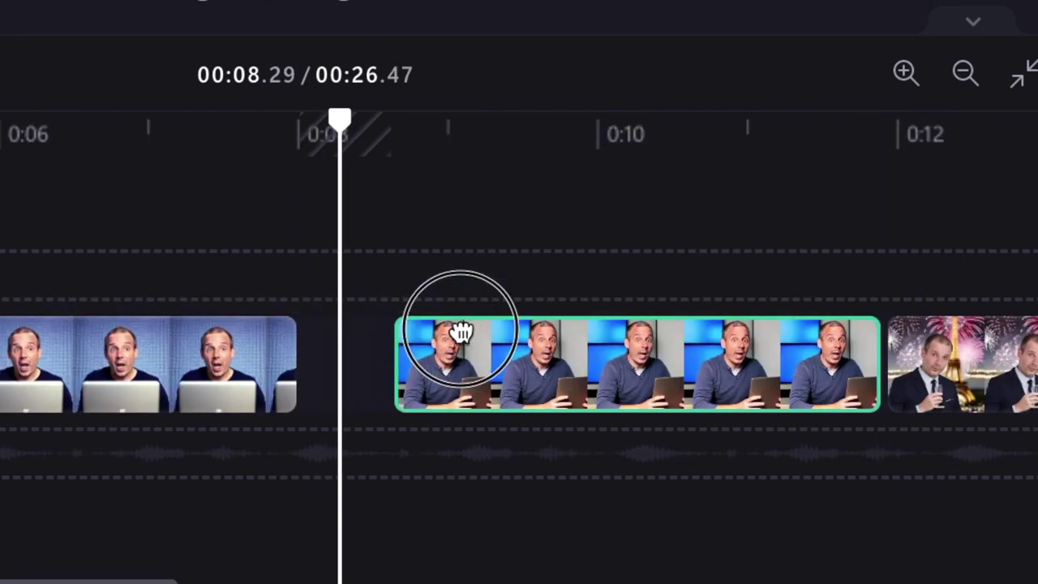
- Move the 9affa960 clip against the previous photo, trim it to about 2.2 seconds and remove the gap after it
left_click_drag(457, 331, 437, 335)
mouse_move(732, 348)
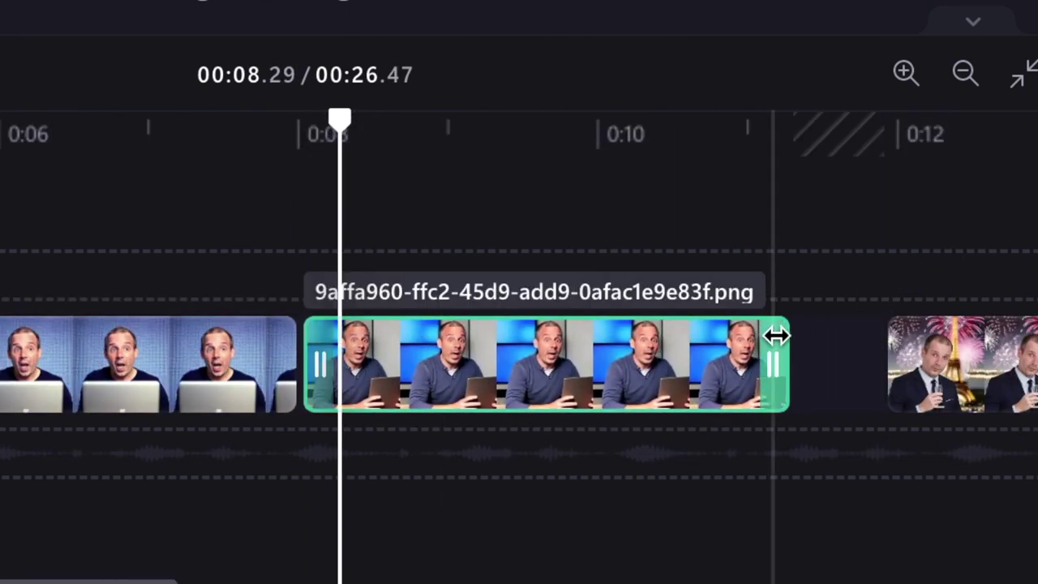
left_click_drag(781, 338, 637, 348)
mouse_move(728, 136)
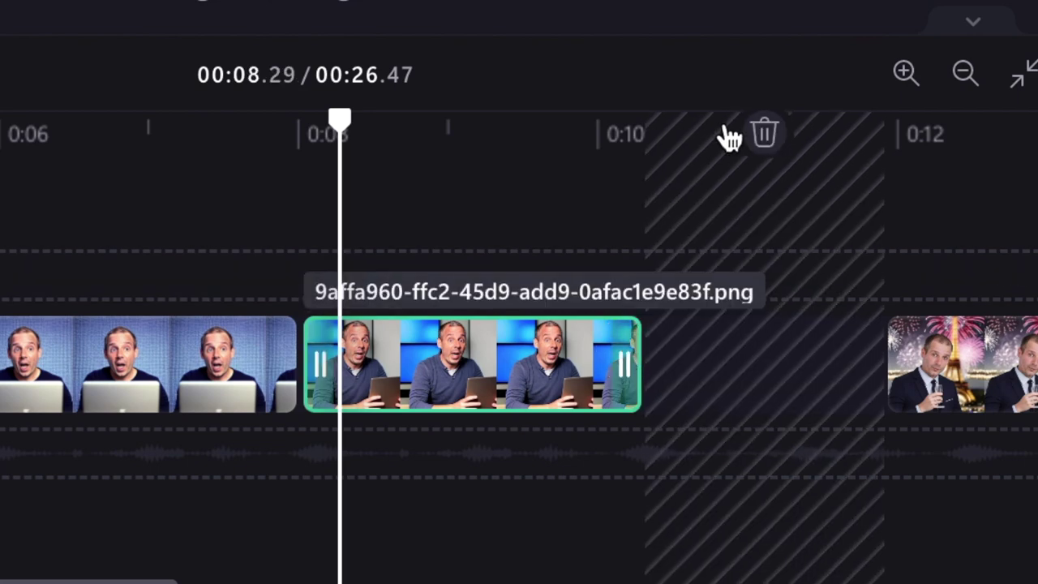
left_click(760, 136)
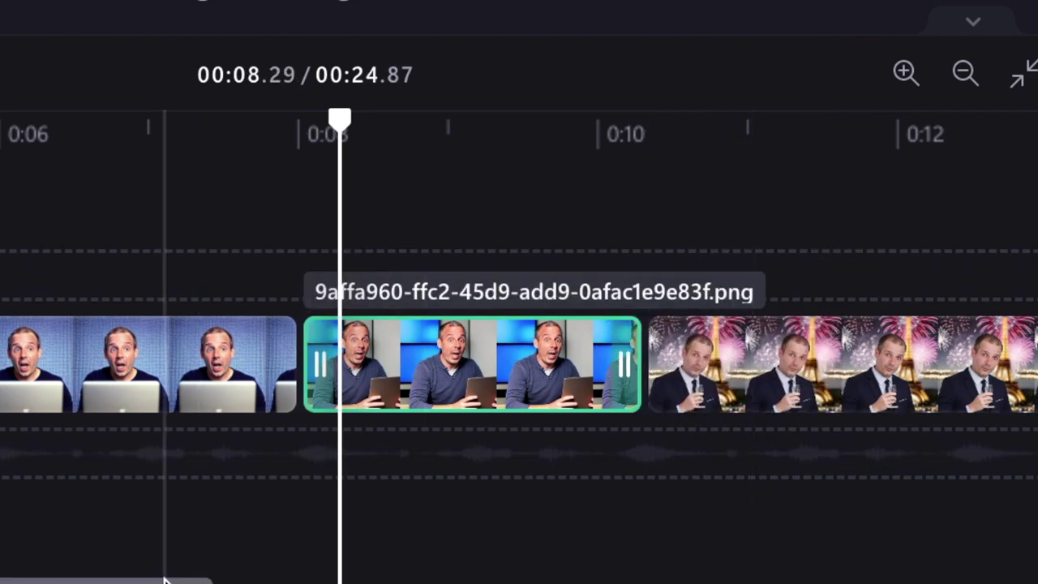
- Trim the remaining photo clips to about 2 seconds each and remove the gaps, finishing with the 35tlomhgm clip
left_click_drag(162, 580, 284, 578)
left_click_drag(801, 343, 618, 343)
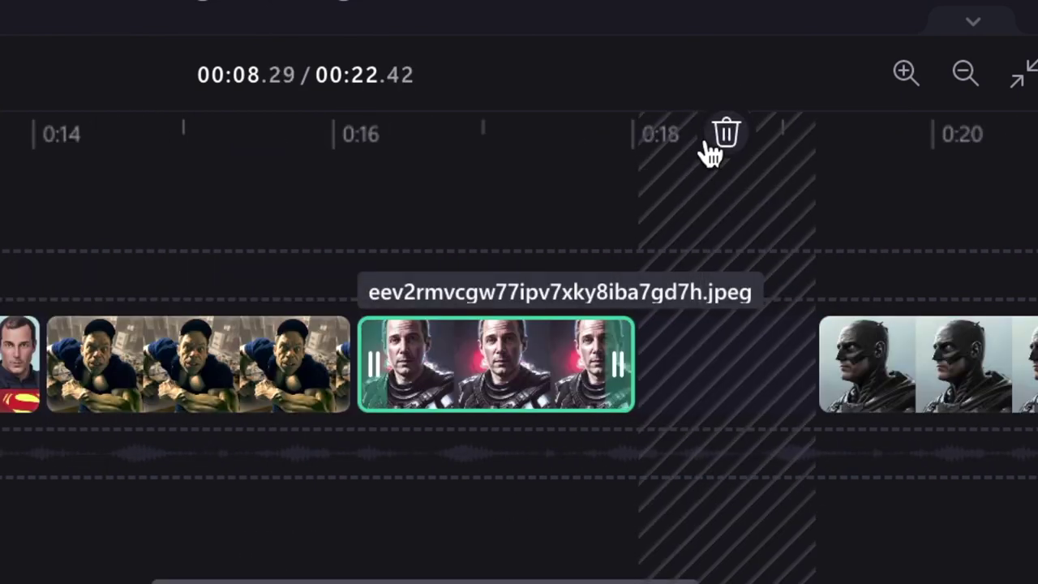
left_click(722, 148)
left_click_drag(660, 580, 748, 581)
mouse_move(836, 369)
left_click_drag(867, 348, 713, 347)
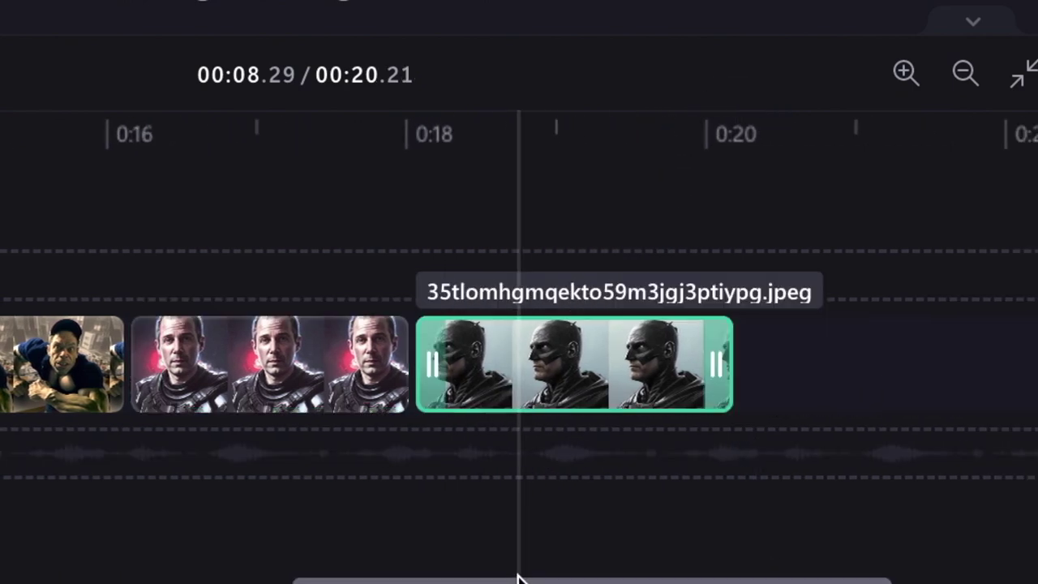
- Narrow the media library area and play the slideshow from the start to check its pacing
left_click(86, 580)
left_click(224, 430)
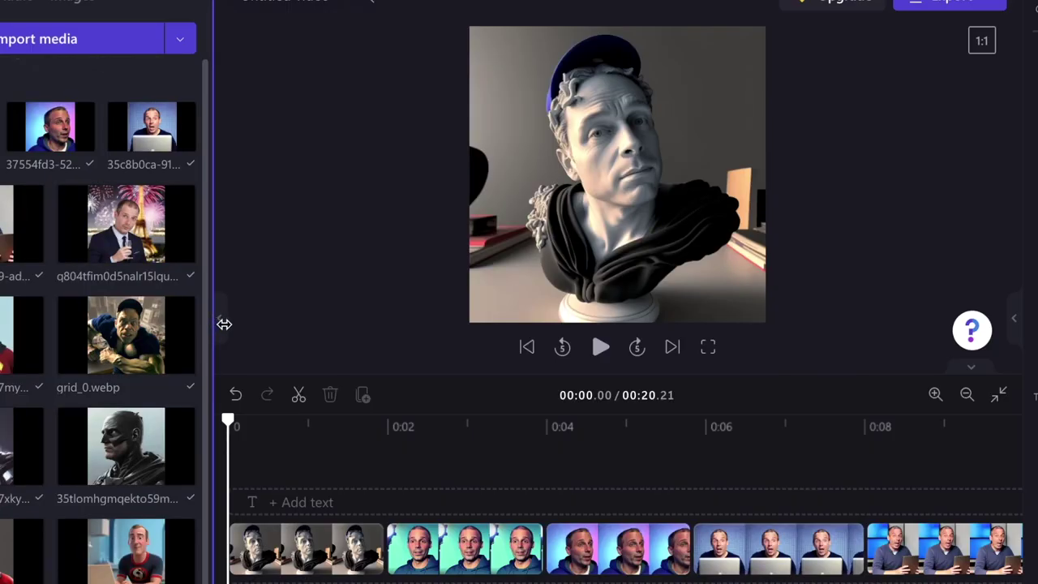
left_click_drag(225, 324, 24, 322)
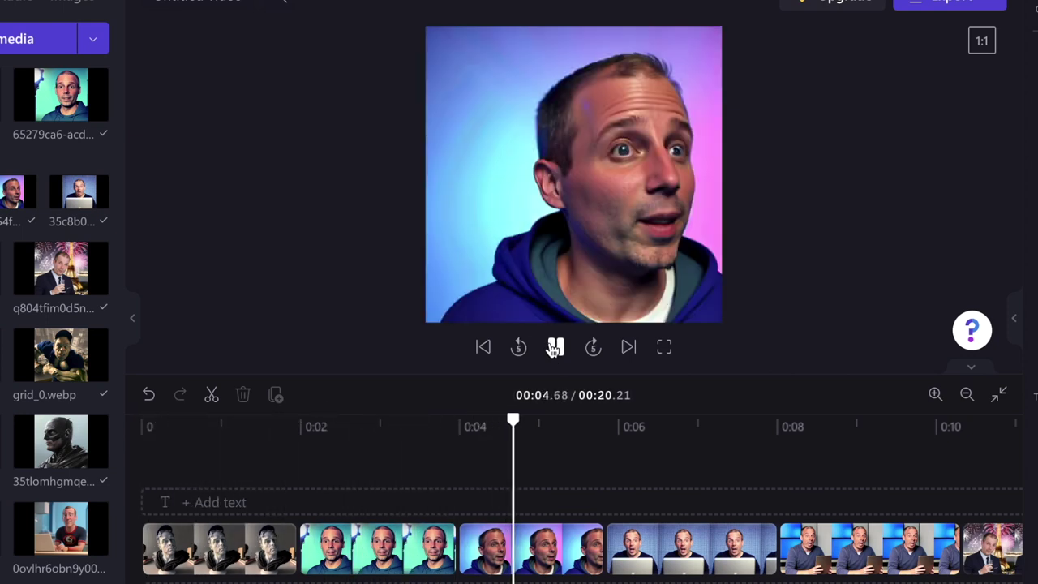
left_click(555, 347)
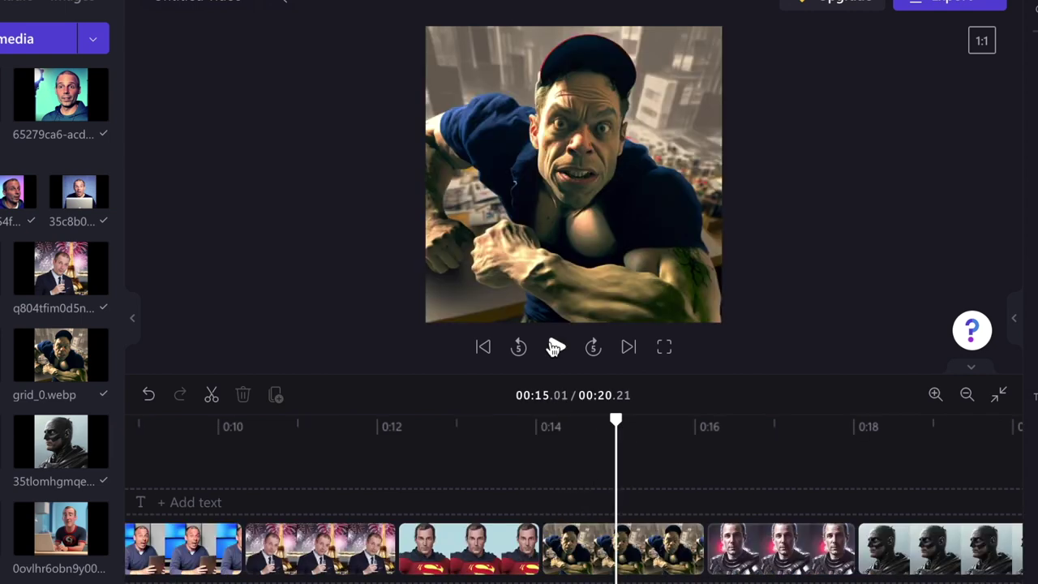
scroll(574, 503, "left", 10)
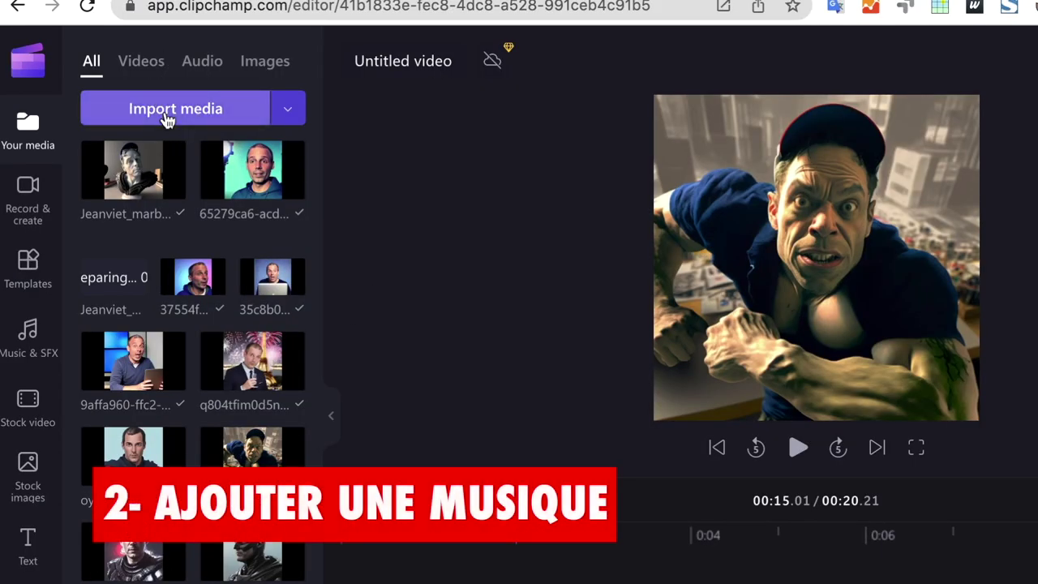
- Import ukulele.mp3 from the 01 Diaporama Photo folder inside Formation ClipChamp
left_click(166, 119)
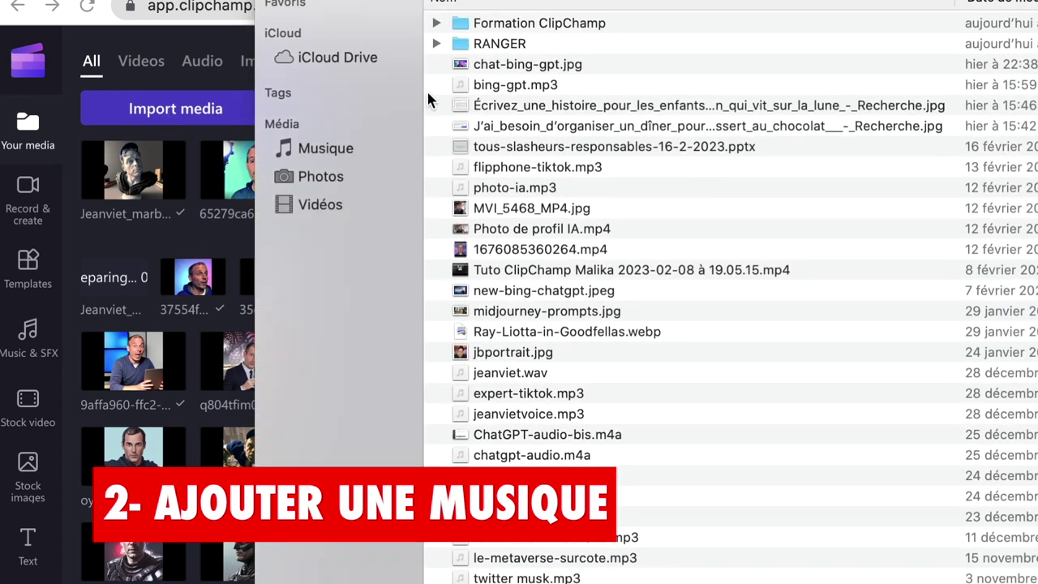
double_click(492, 31)
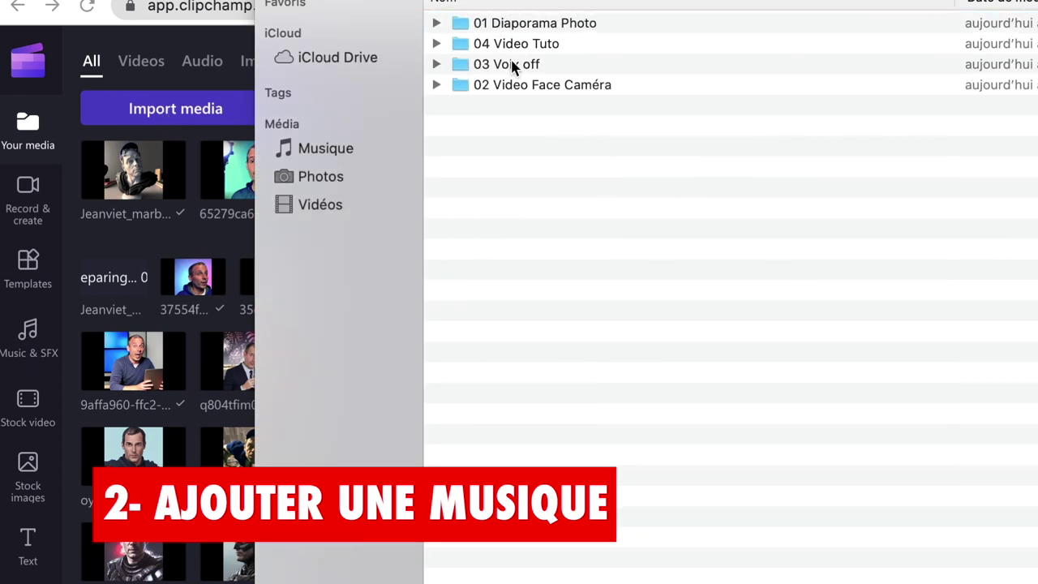
double_click(508, 31)
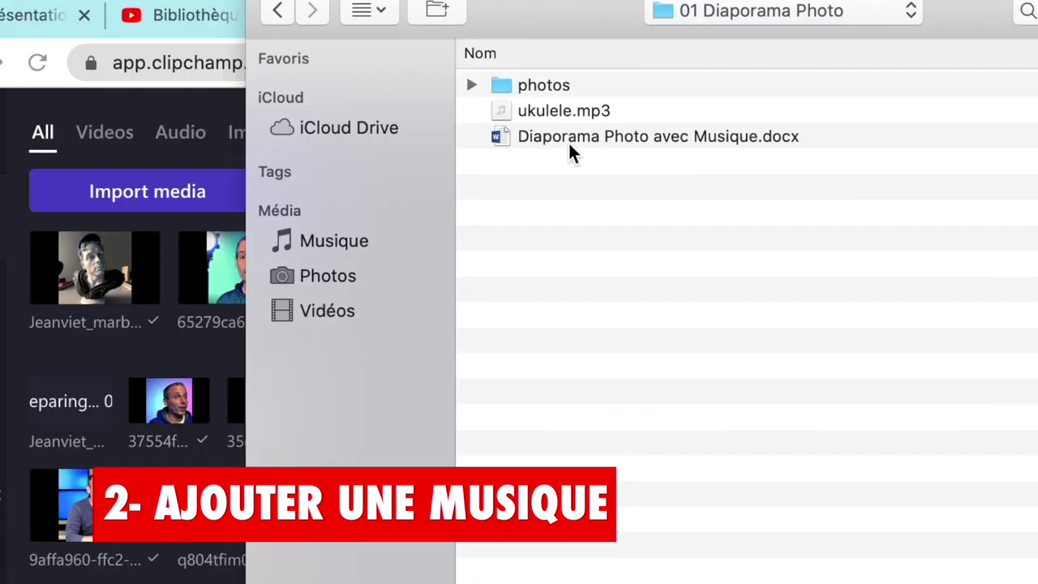
left_click(564, 111)
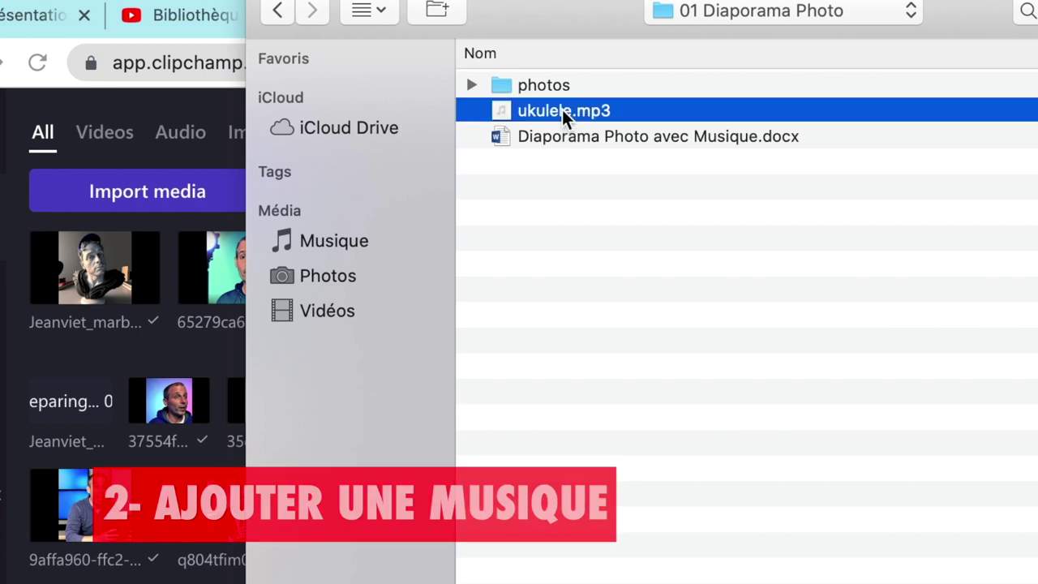
key("Return")
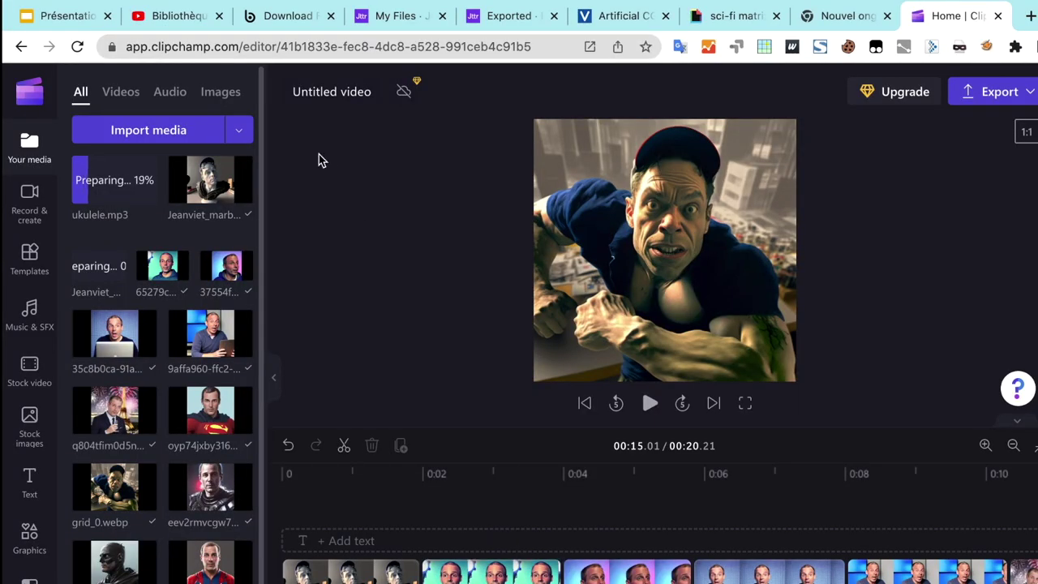
- Switch to the Bensound website and look through its popular free music tracks for videos
left_click(276, 16)
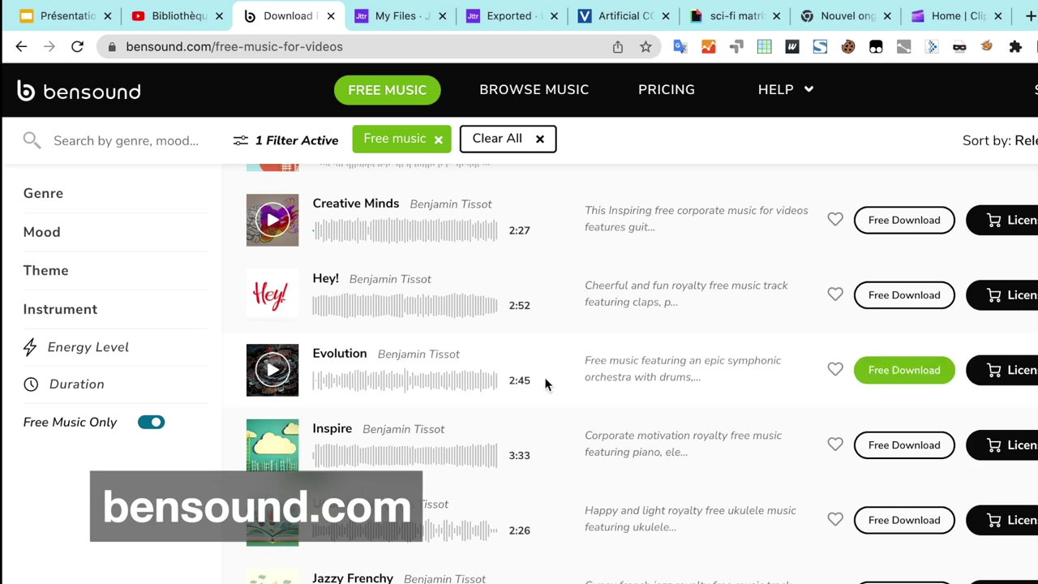
scroll(553, 418, "up", 5)
scroll(552, 418, "down", 3)
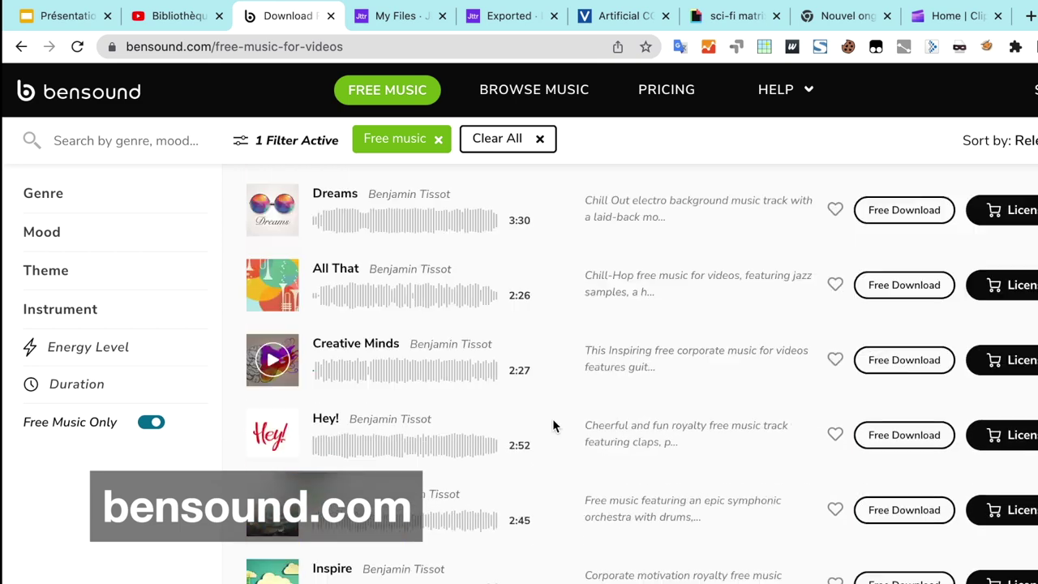
scroll(552, 419, "down", 5)
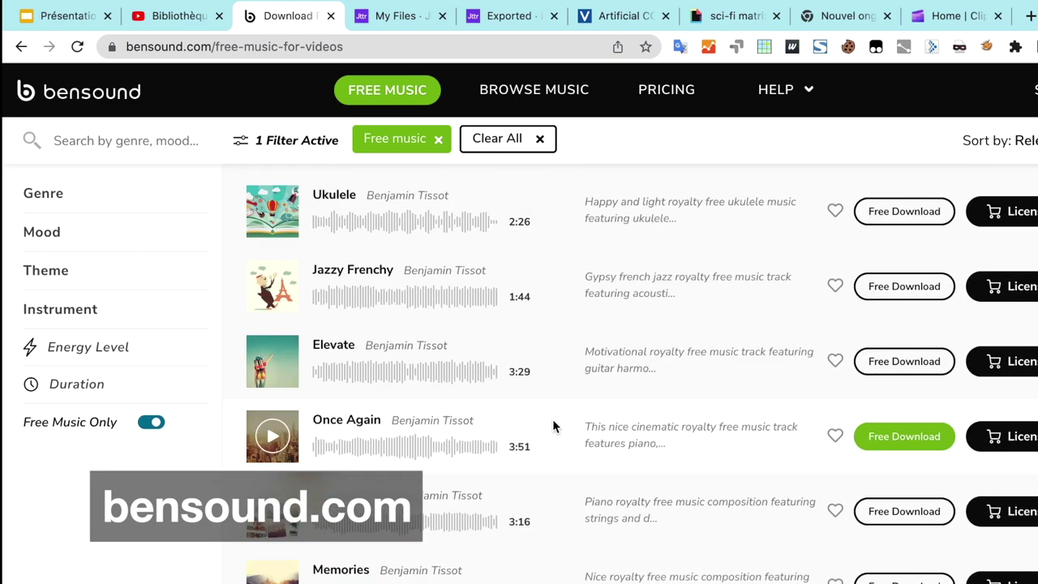
scroll(552, 421, "up", 1)
scroll(553, 427, "up", 3)
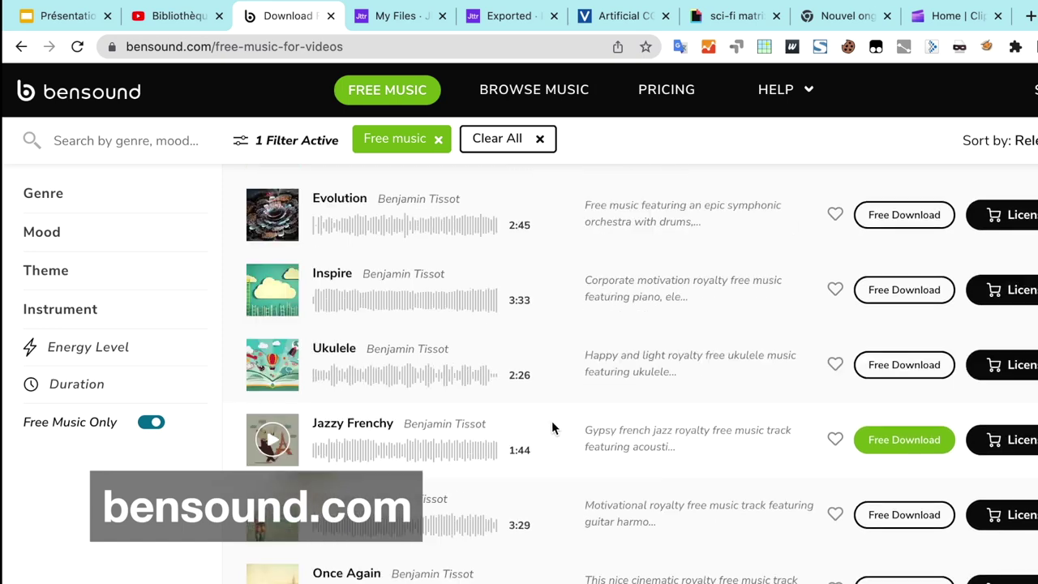
scroll(551, 428, "up", 2)
scroll(552, 427, "up", 2)
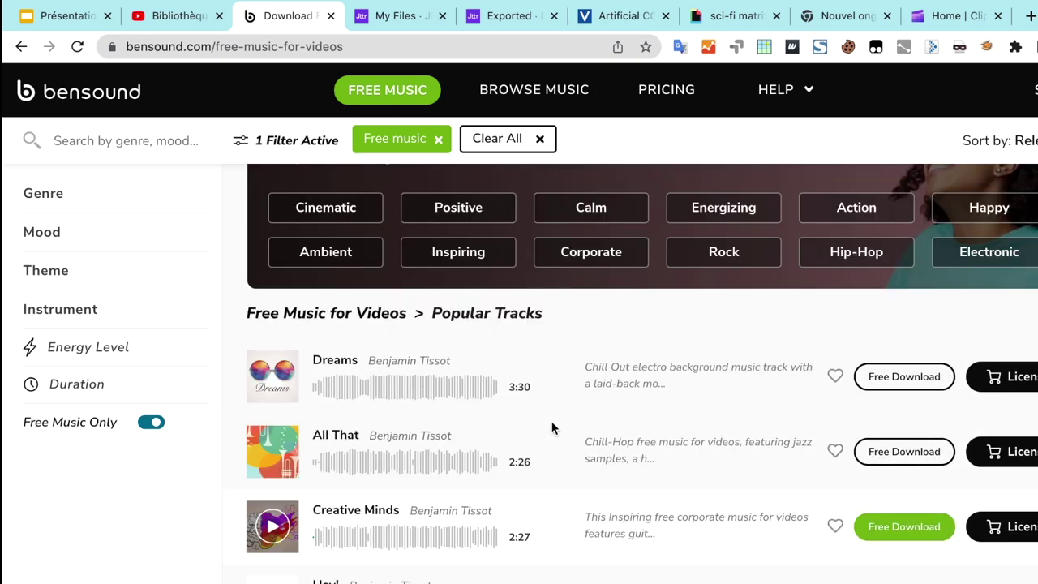
scroll(551, 428, "down", 1)
scroll(551, 427, "down", 8)
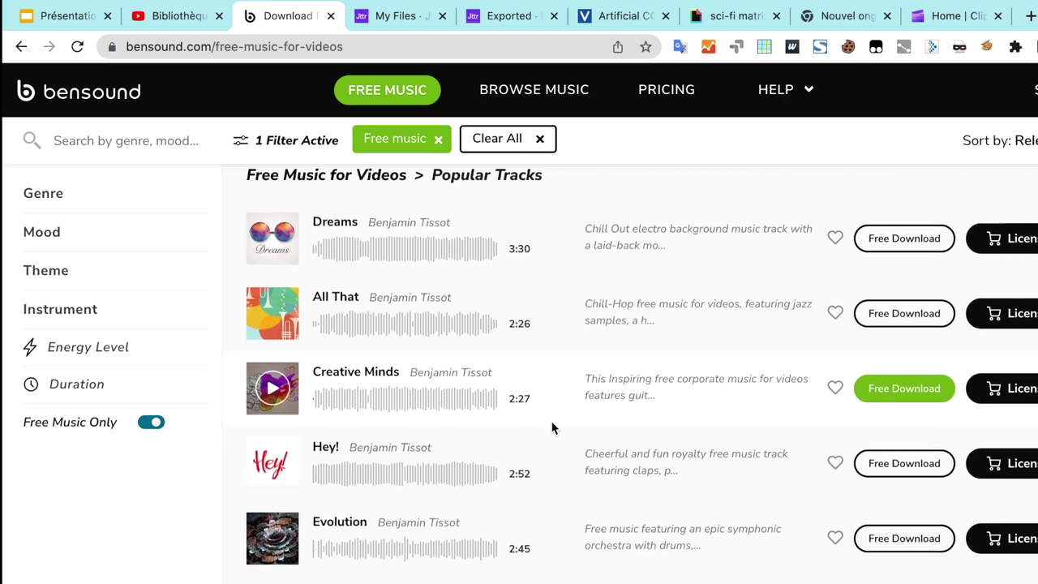
scroll(551, 427, "up", 2)
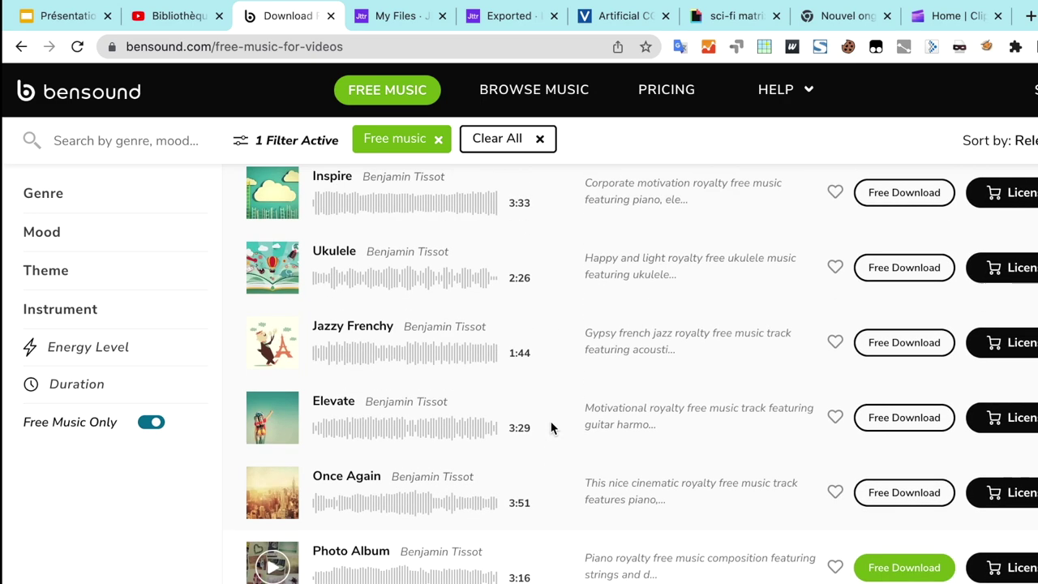
- Switch to YouTube Studio's audio library and look through its short, cheerful music tracks
left_click(166, 24)
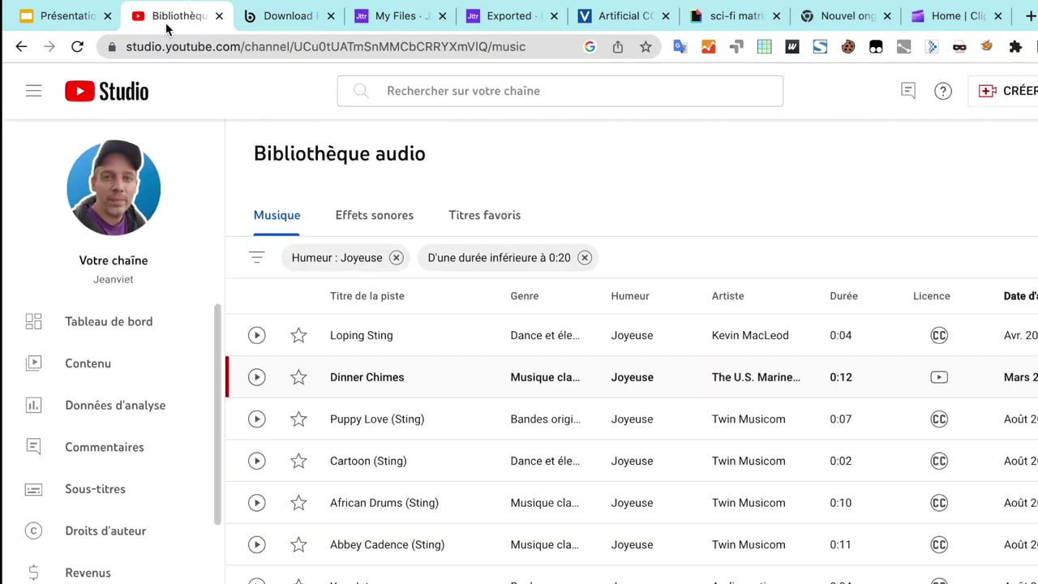
scroll(432, 415, "down", 6)
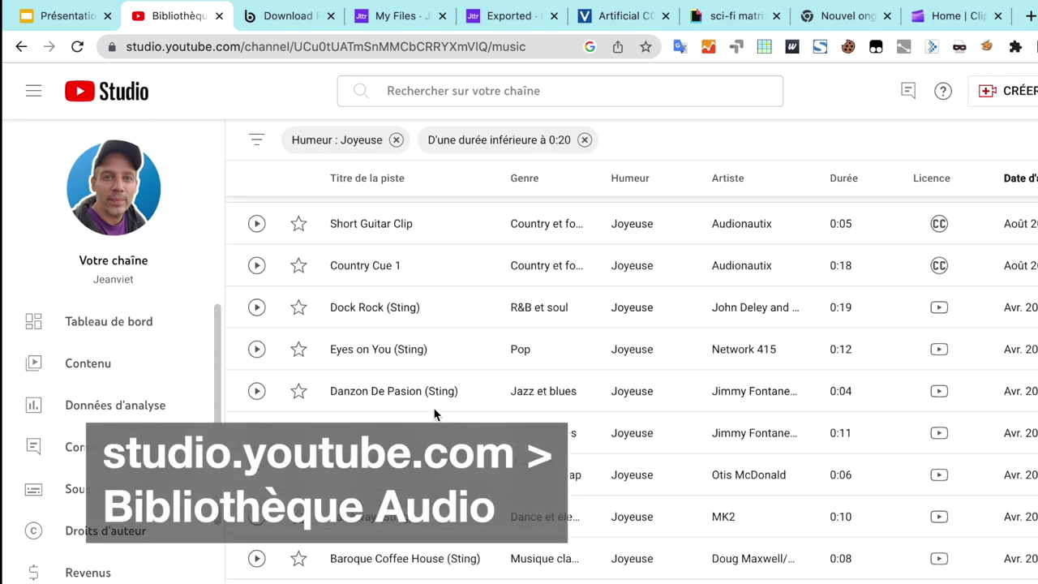
scroll(434, 414, "up", 5)
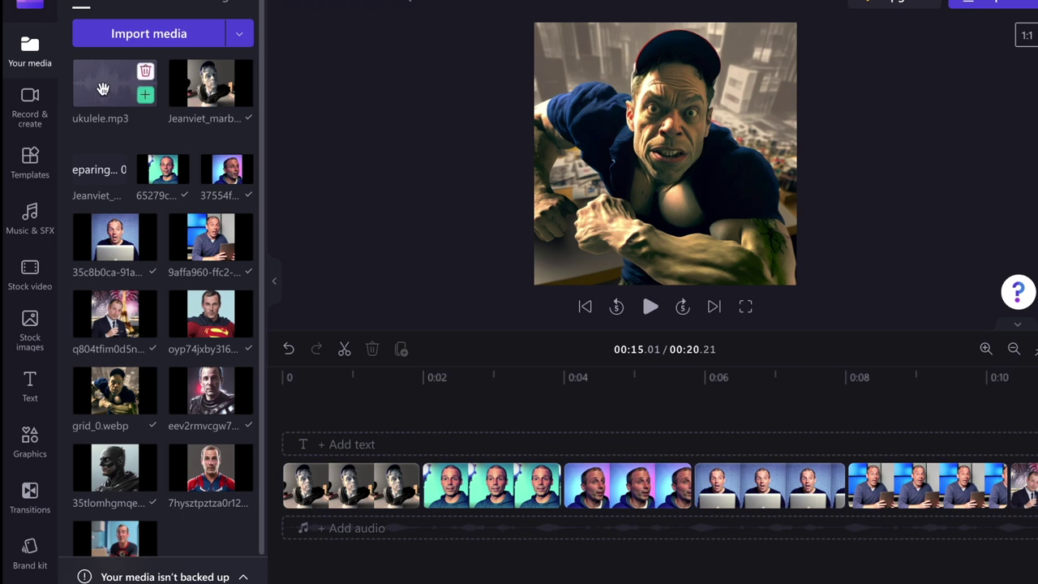
- Place ukulele.mp3 on the slideshow's audio track in Clipchamp, aligned with the very start of the timeline
left_click_drag(149, 117, 313, 537)
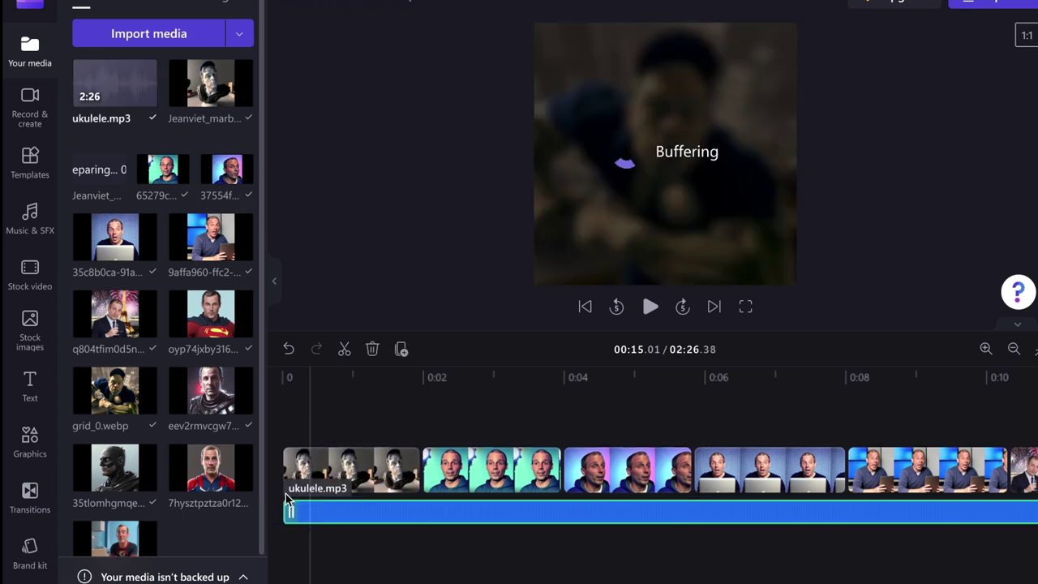
left_click(281, 411)
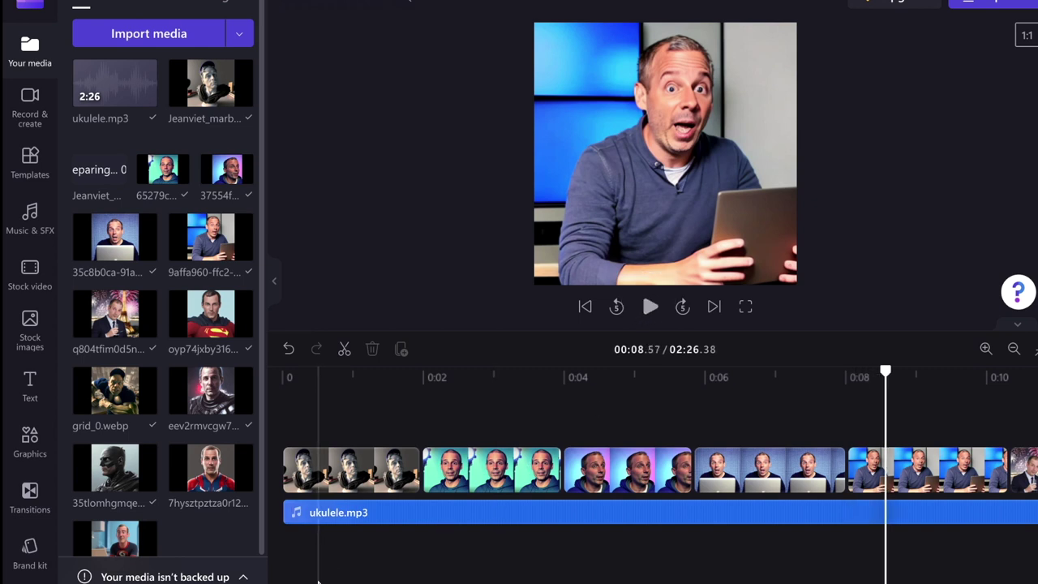
mouse_move(313, 577)
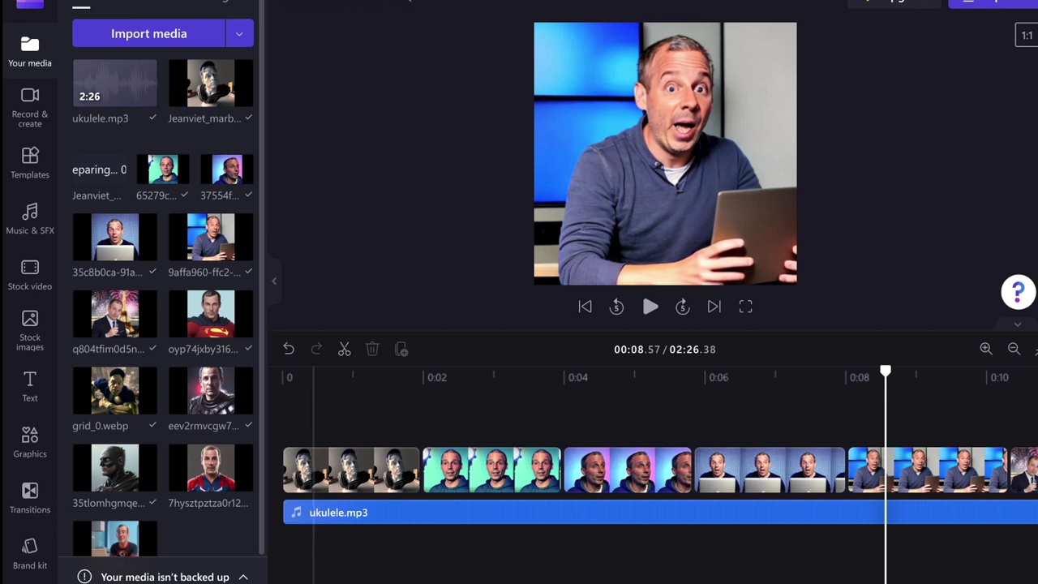
- Split ukulele.mp3 at the end of the last photo, at 00:20.19, and delete the remainder of the music
scroll(398, 568, "right", 10)
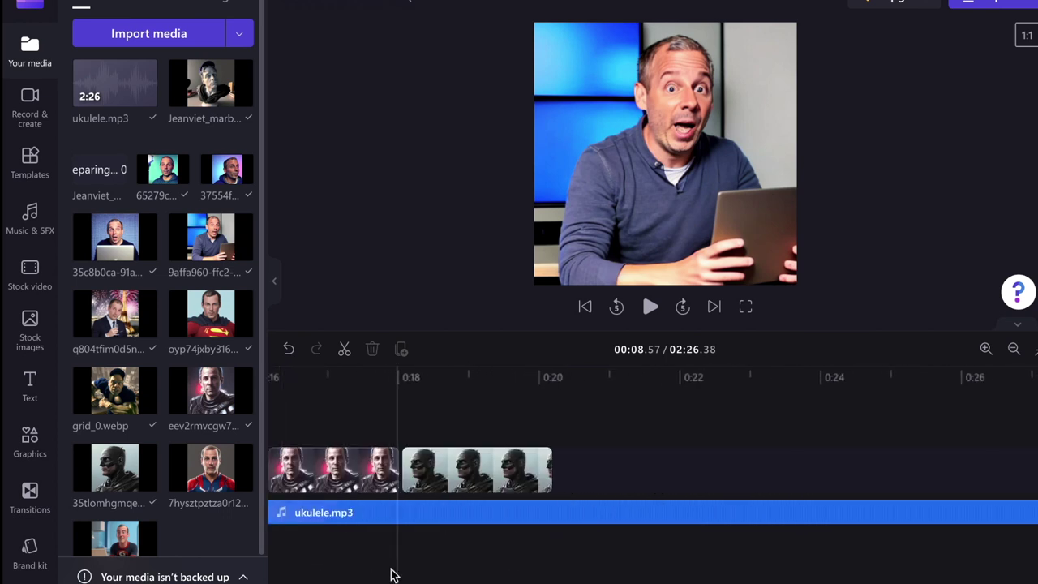
left_click(549, 511)
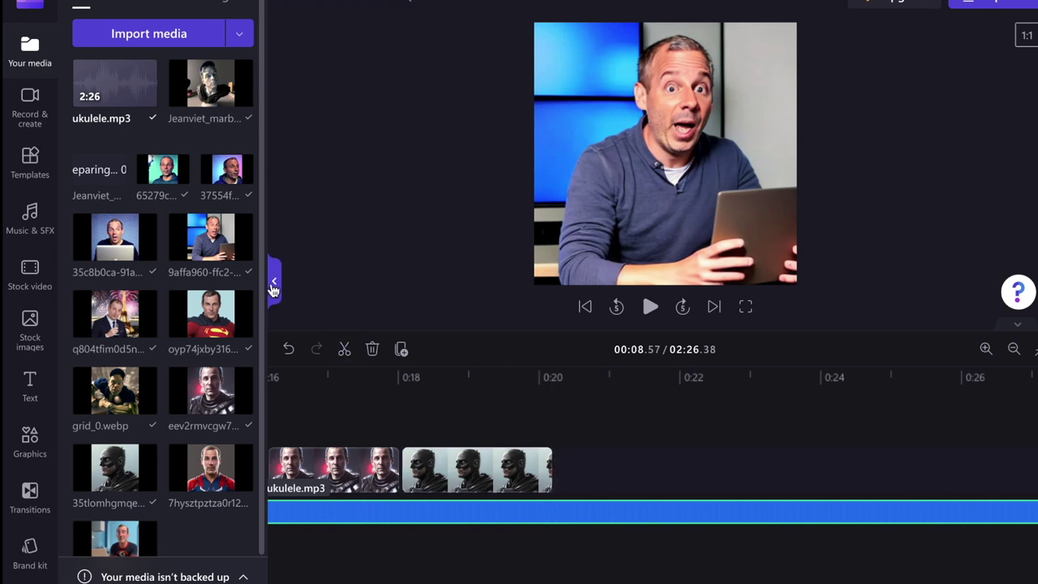
left_click(563, 474)
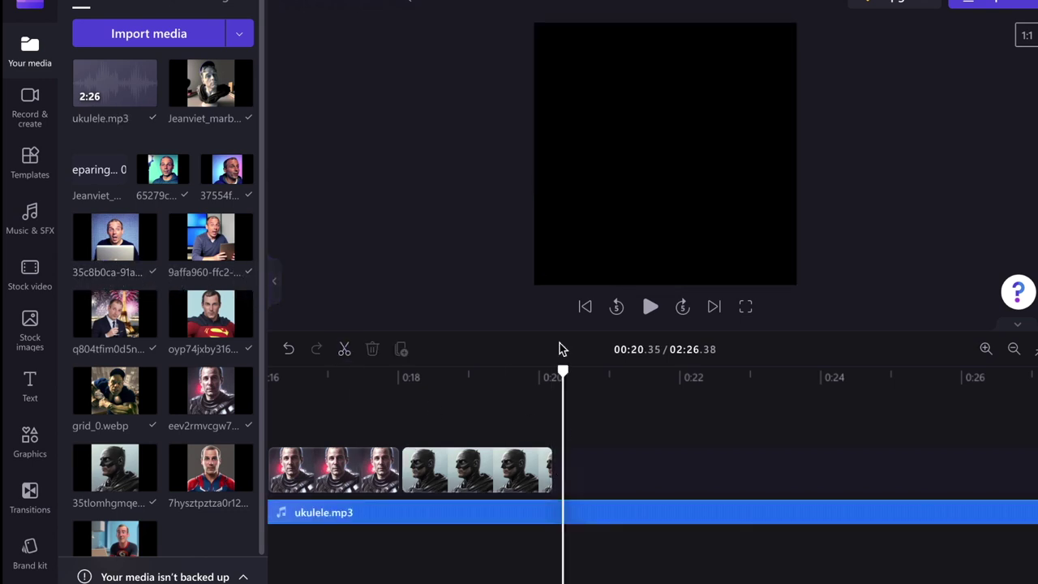
left_click_drag(563, 369, 552, 370)
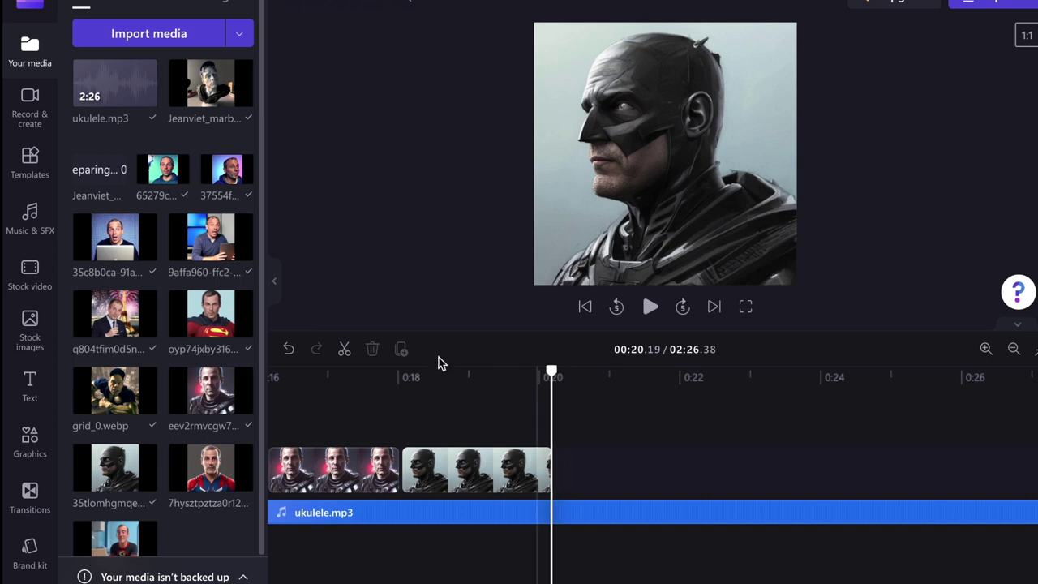
left_click(344, 349)
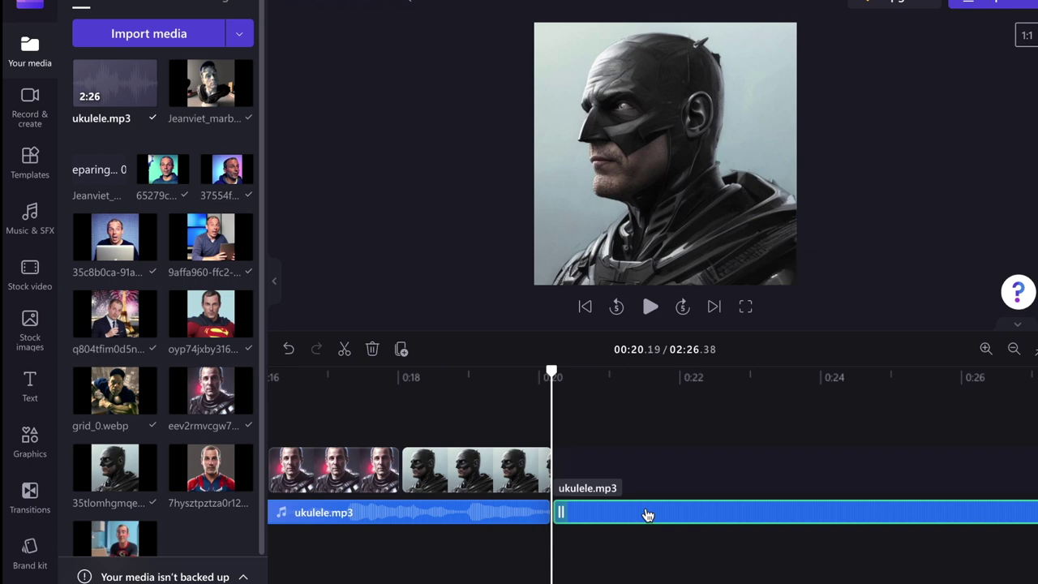
key("Delete")
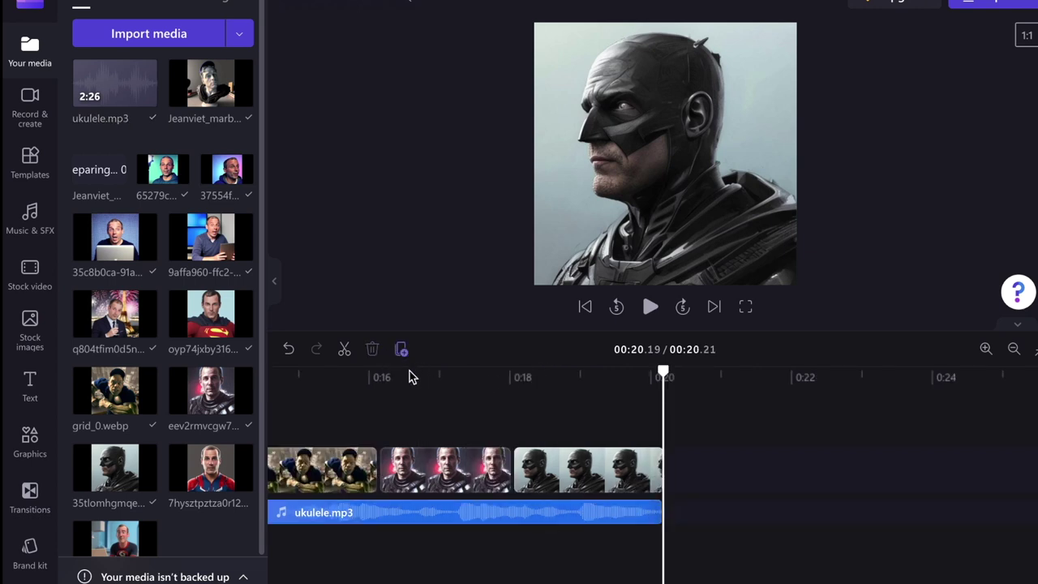
- Apply a 0.4 s fade-in and a 0.4 s fade-out to the ukulele.mp3 clip
left_click(591, 520)
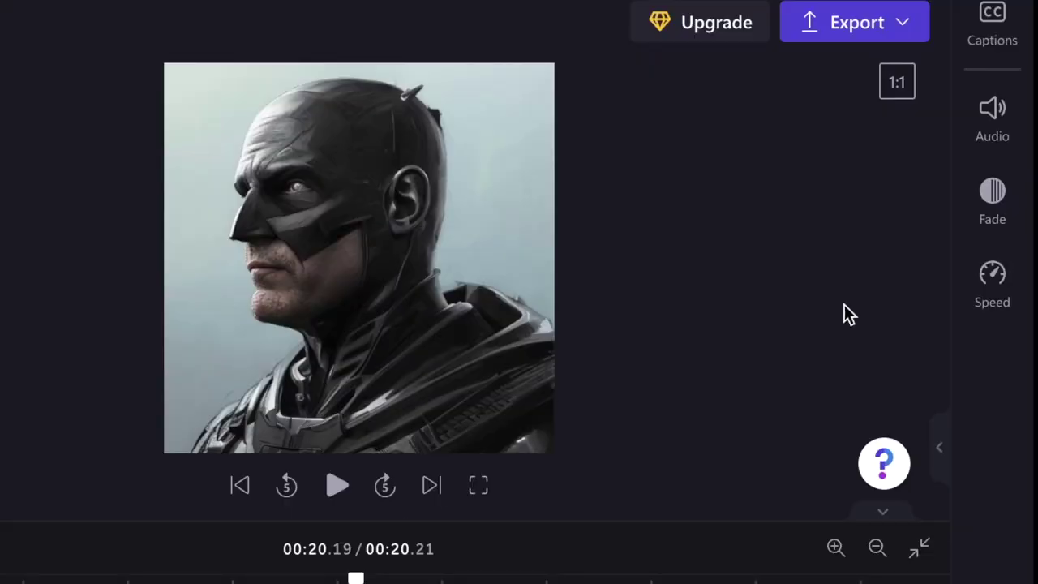
left_click(999, 212)
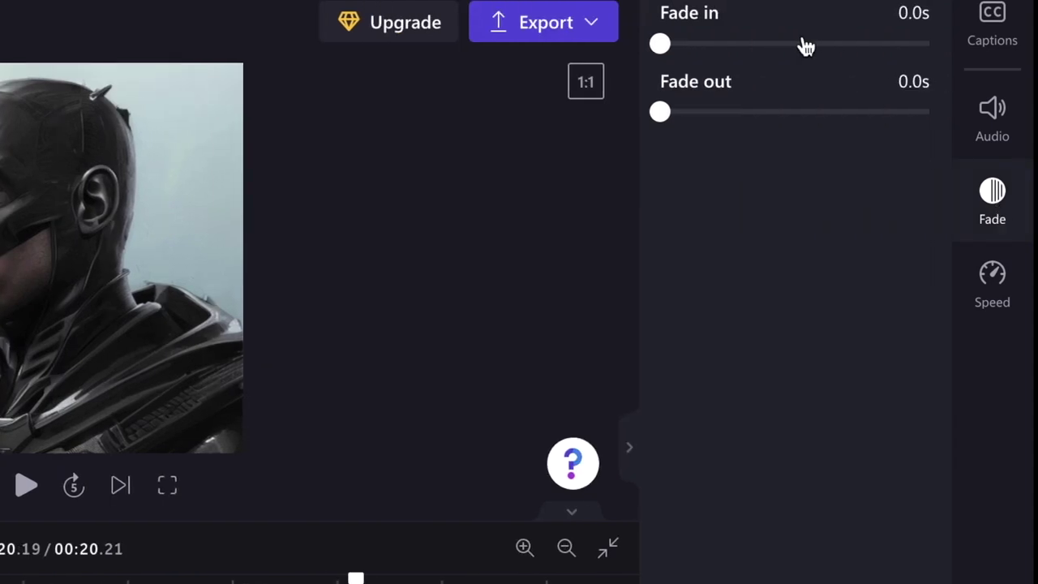
left_click_drag(662, 43, 720, 43)
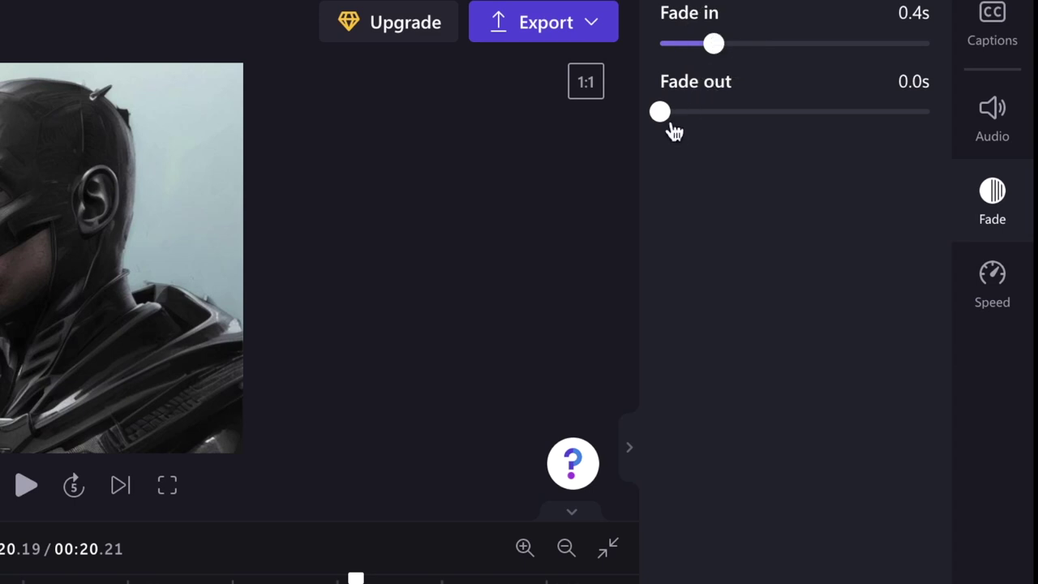
left_click_drag(664, 115, 716, 114)
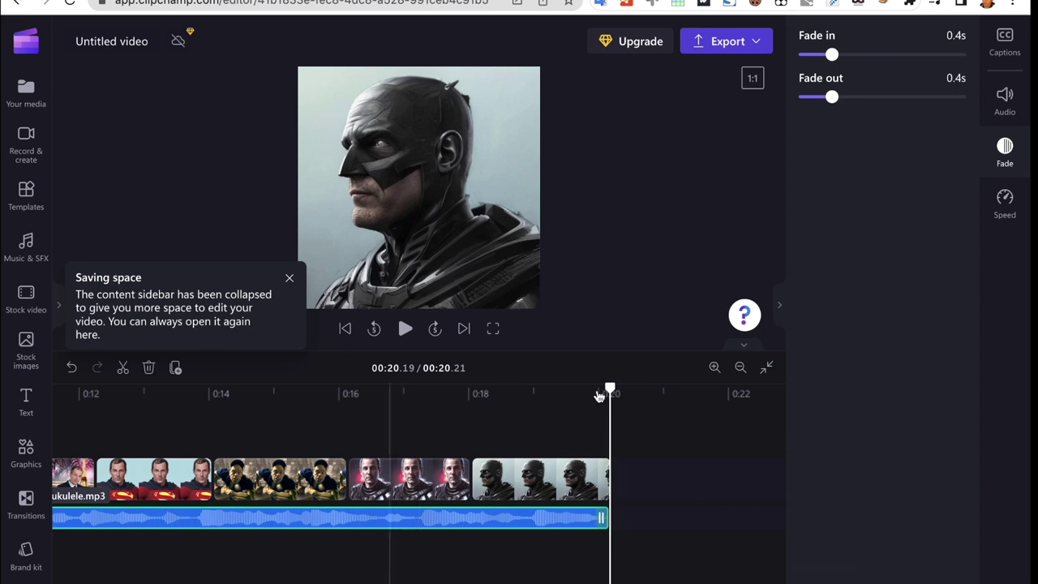
- Play the slideshow's ending from about 15 seconds and its opening from the start to check the music against the photos
left_click_drag(608, 388, 282, 388)
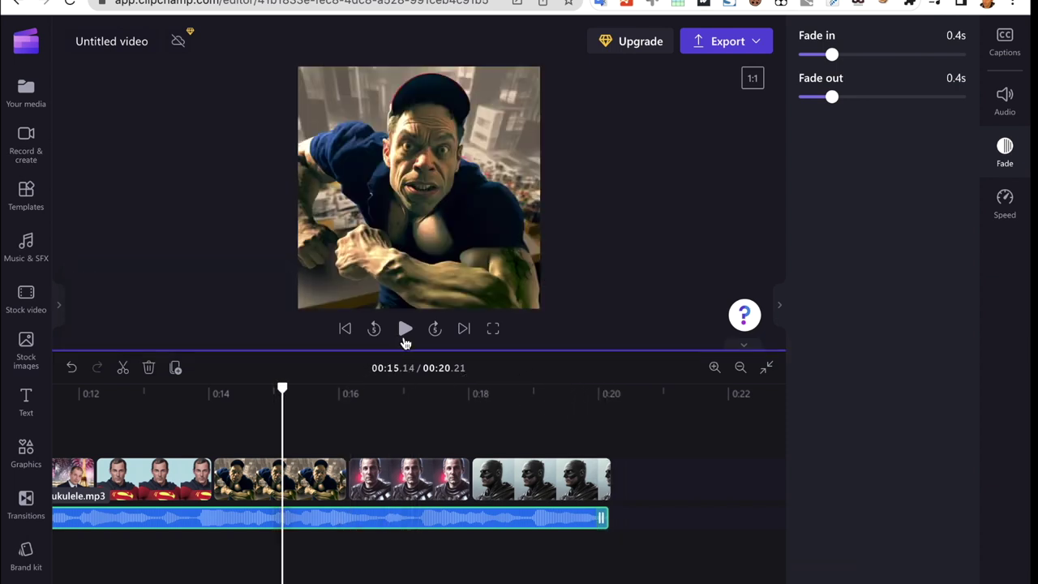
left_click(404, 333)
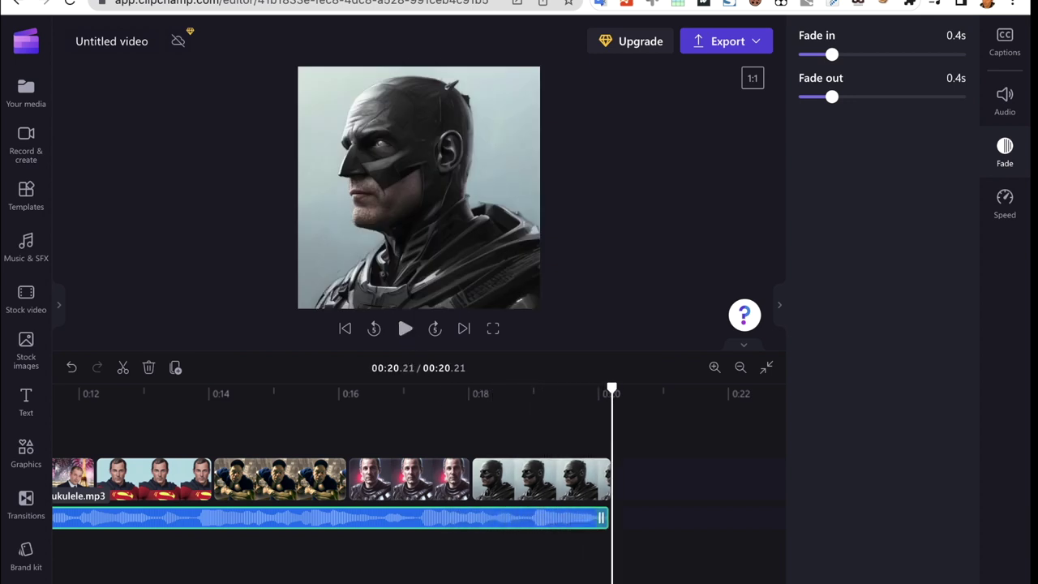
left_click_drag(568, 572, 140, 578)
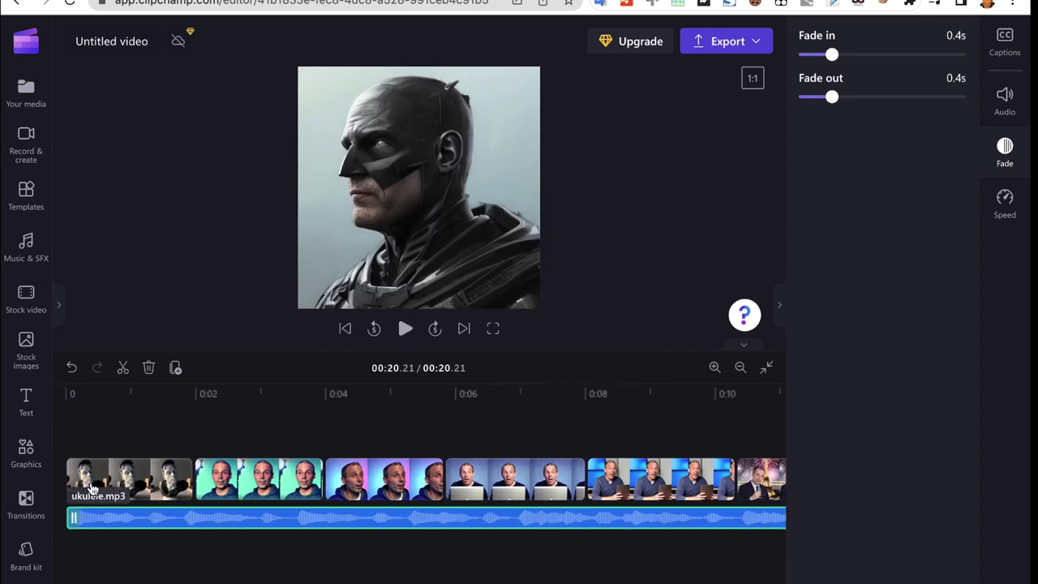
left_click(65, 436)
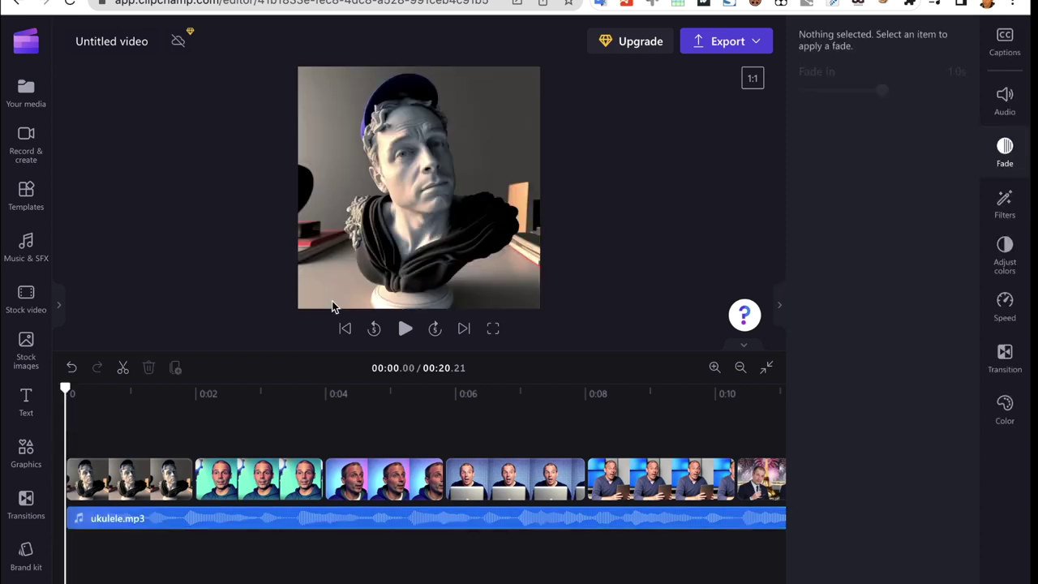
left_click(405, 328)
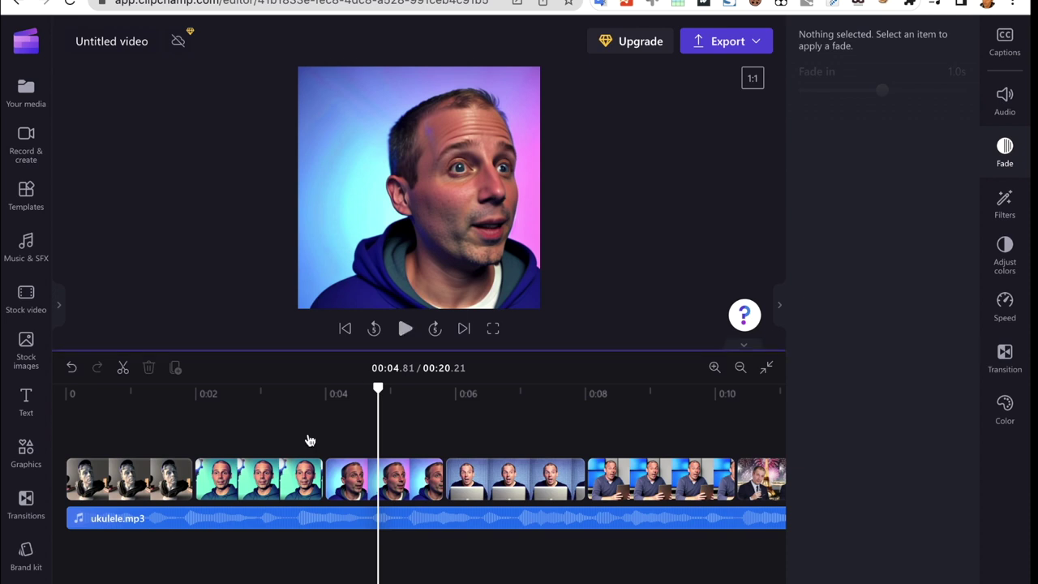
- Shorten the marble bust clip to about 1.6 seconds, butt the 65279ca6 clip against it and end that clip at about 3.6 seconds
mouse_move(195, 480)
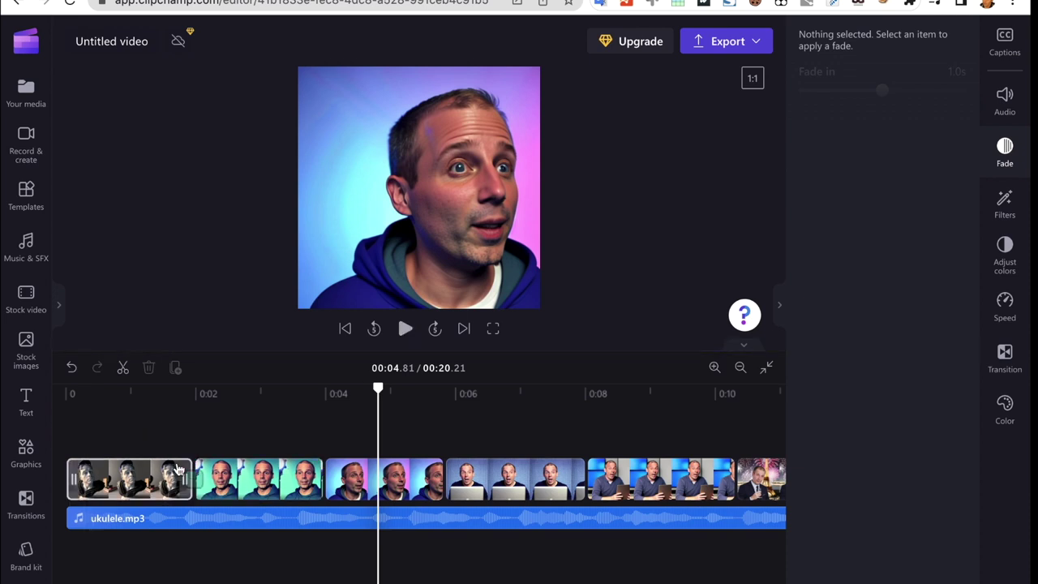
left_click_drag(185, 472, 166, 474)
left_click_drag(232, 480, 193, 478)
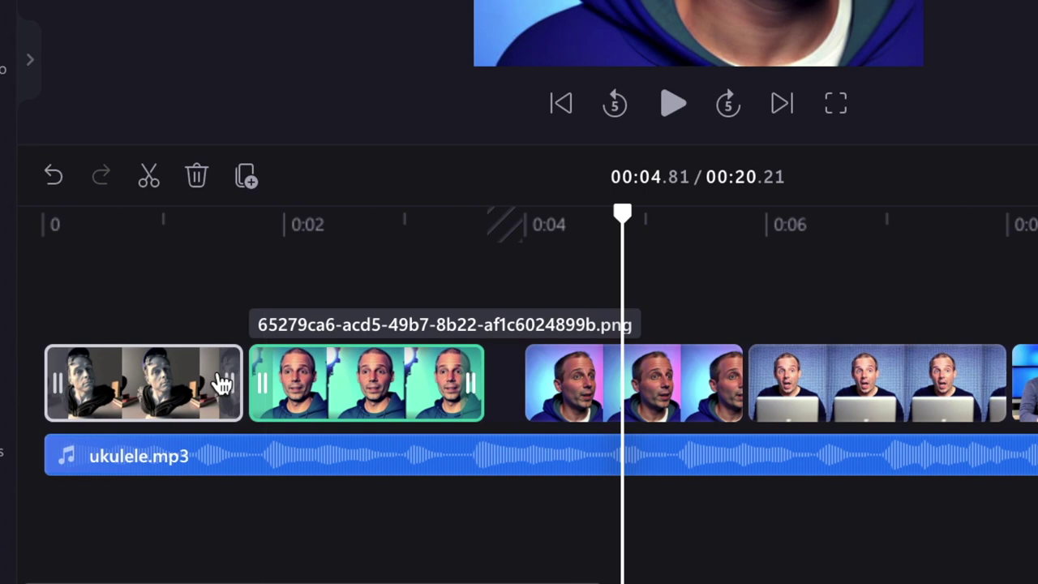
left_click(230, 373)
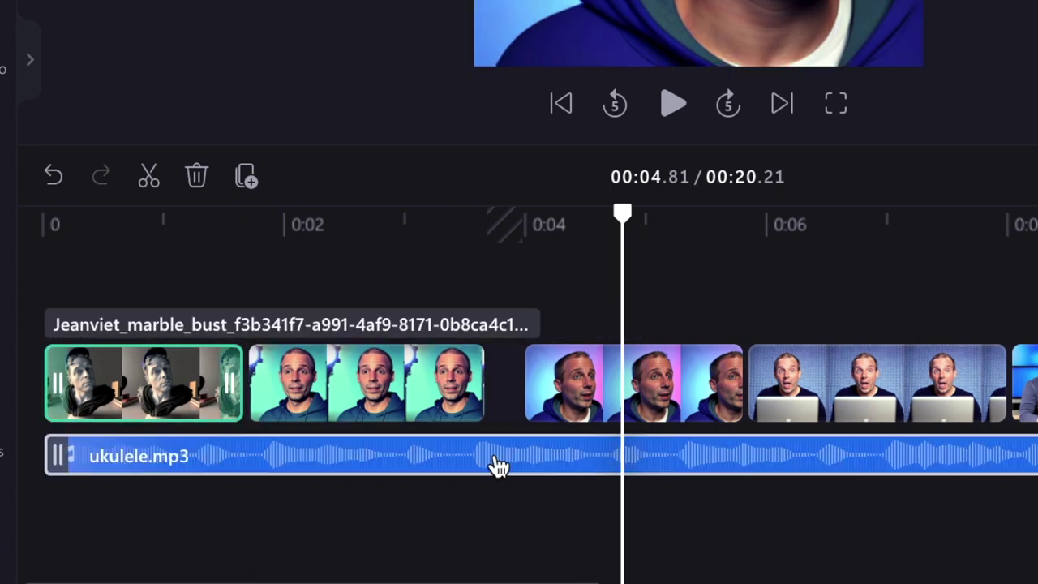
left_click_drag(478, 379, 466, 375)
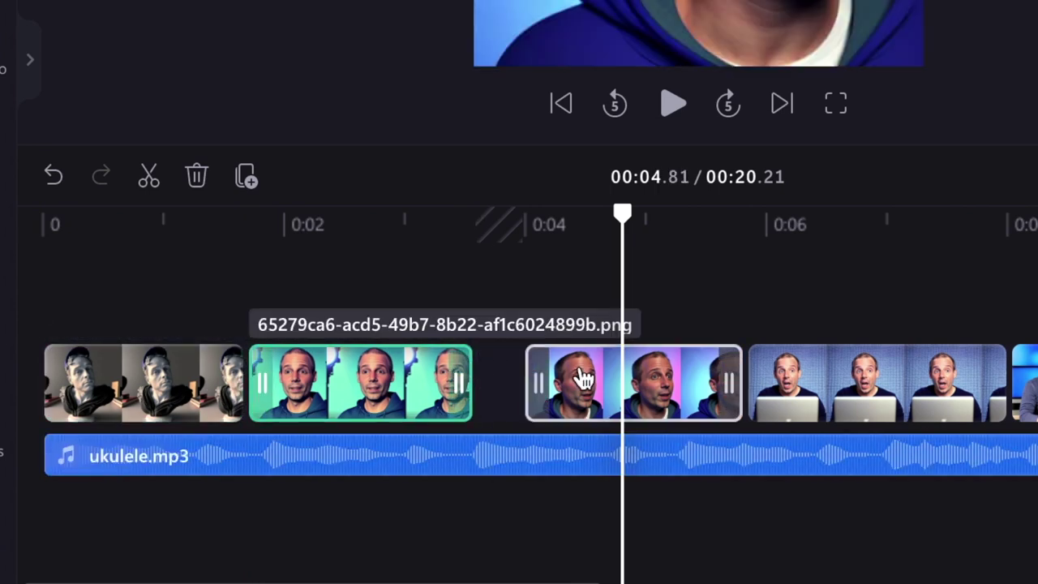
- Close up the 37554f and 35c8b0ca clips after the green-background photo, trimming them to end at about 5.2 and 7 seconds
left_click(547, 377)
left_click_drag(547, 377, 528, 370)
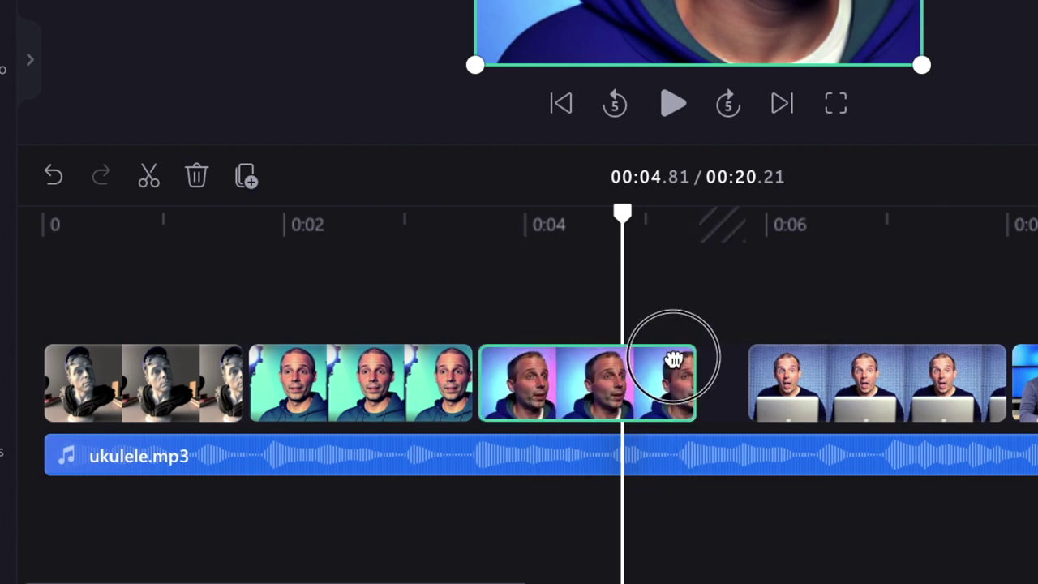
left_click_drag(678, 359, 661, 362)
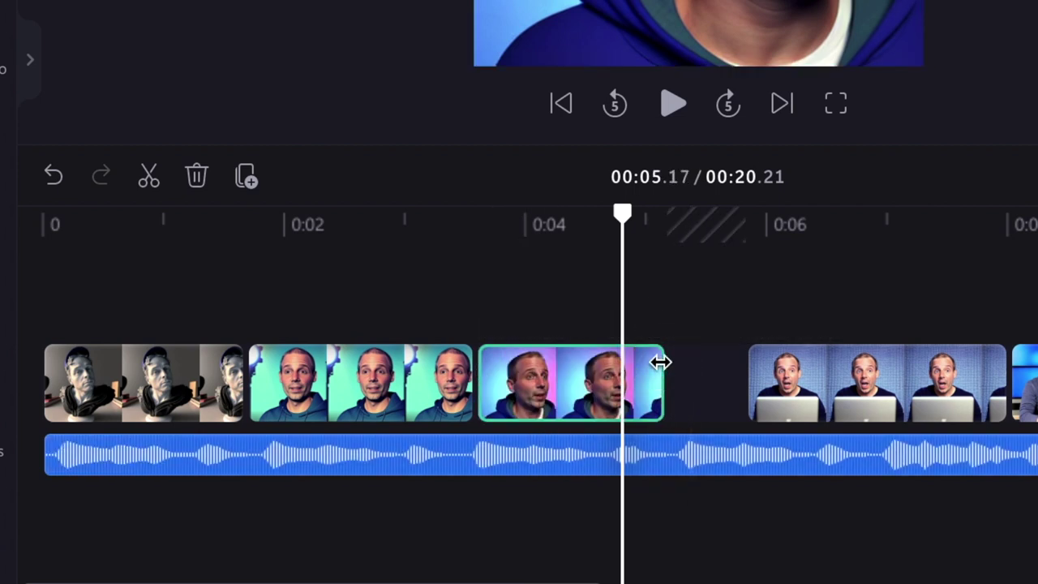
left_click_drag(806, 378, 721, 371)
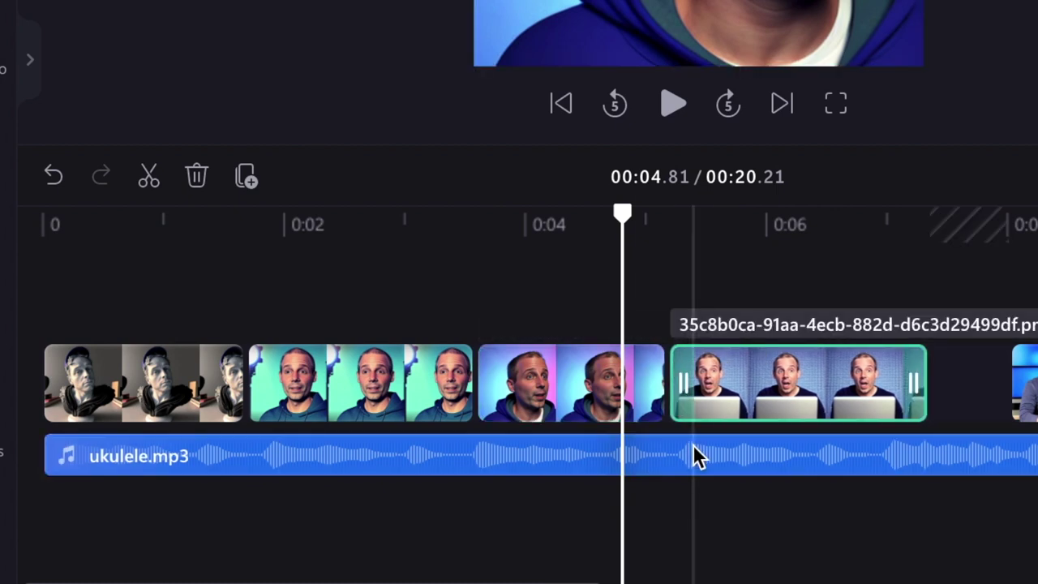
mouse_move(946, 403)
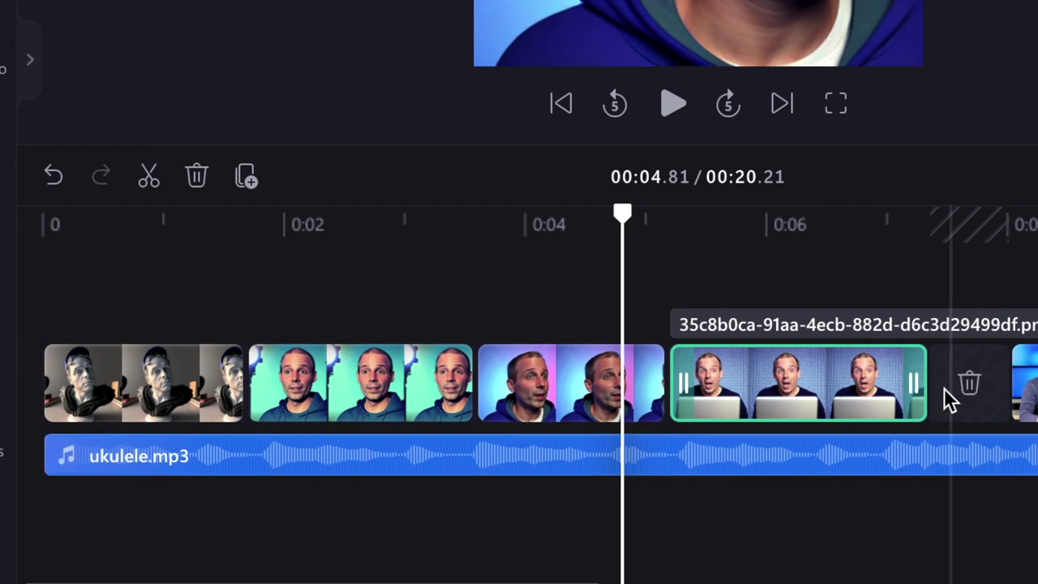
left_click_drag(917, 381, 883, 375)
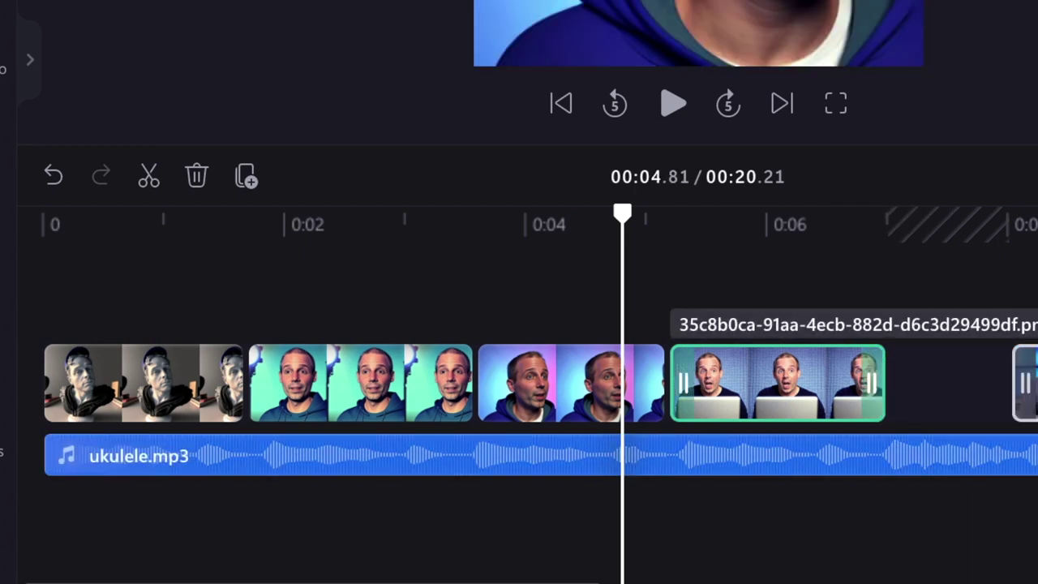
- Close up the 9affa960 and q804tfim0d5n clips after the laptop photo, trimming them to end at about 8.5 and 10.4 seconds
left_click(1026, 381)
left_click_drag(1026, 381, 940, 380)
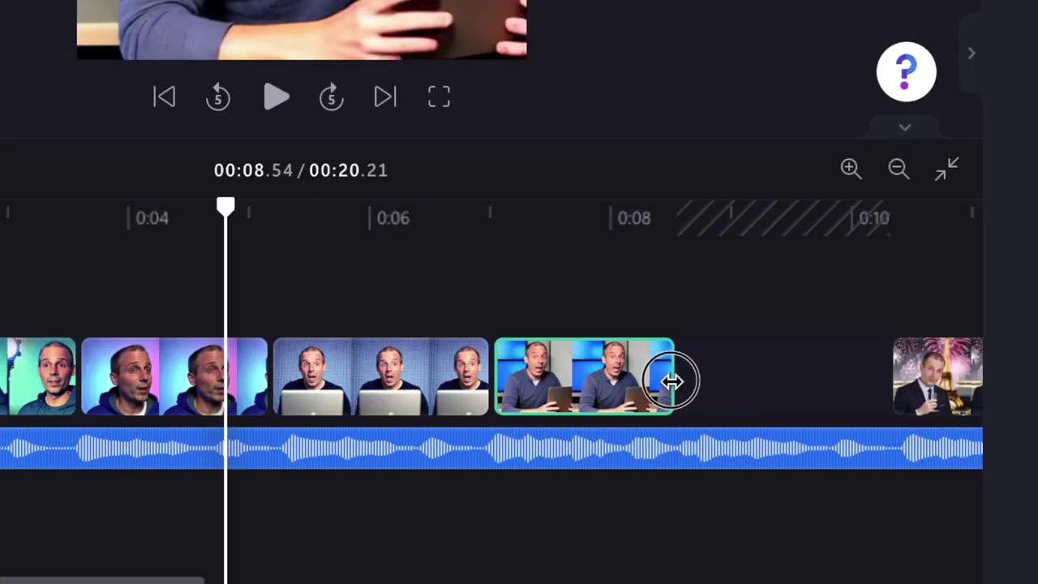
left_click_drag(139, 578, 273, 577)
left_click_drag(774, 396, 540, 381)
mouse_move(703, 375)
left_mouse_down()
mouse_move(686, 364)
mouse_move(659, 368)
mouse_move(690, 359)
left_mouse_up()
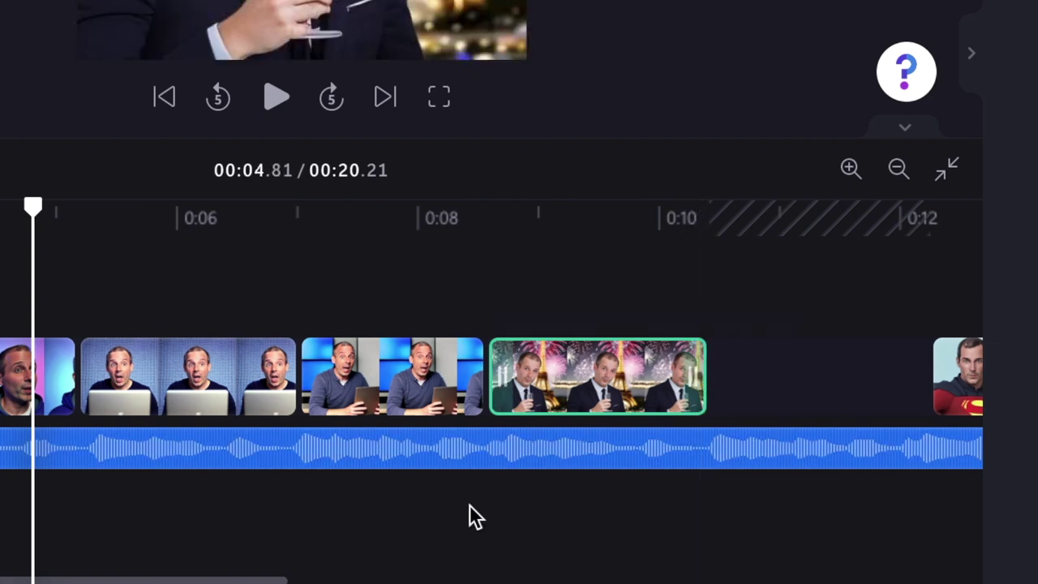
- Close up the oyp74jxby3160kth clip so it starts directly after the fireworks photo, at about 10.4 seconds
left_click_drag(280, 578, 389, 579)
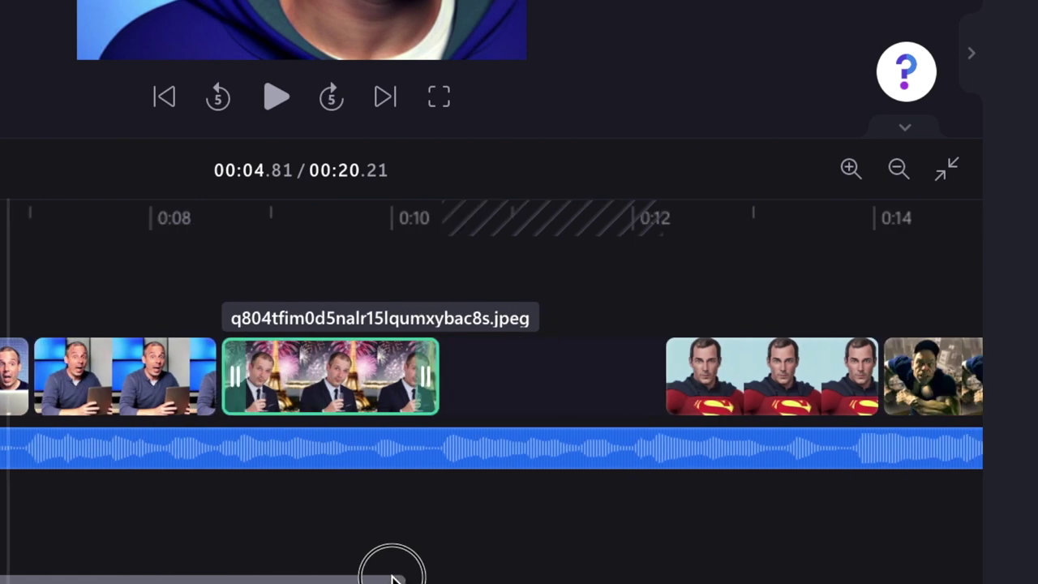
left_click(682, 378)
mouse_move(678, 377)
left_mouse_down()
mouse_move(478, 371)
mouse_move(471, 387)
left_mouse_up()
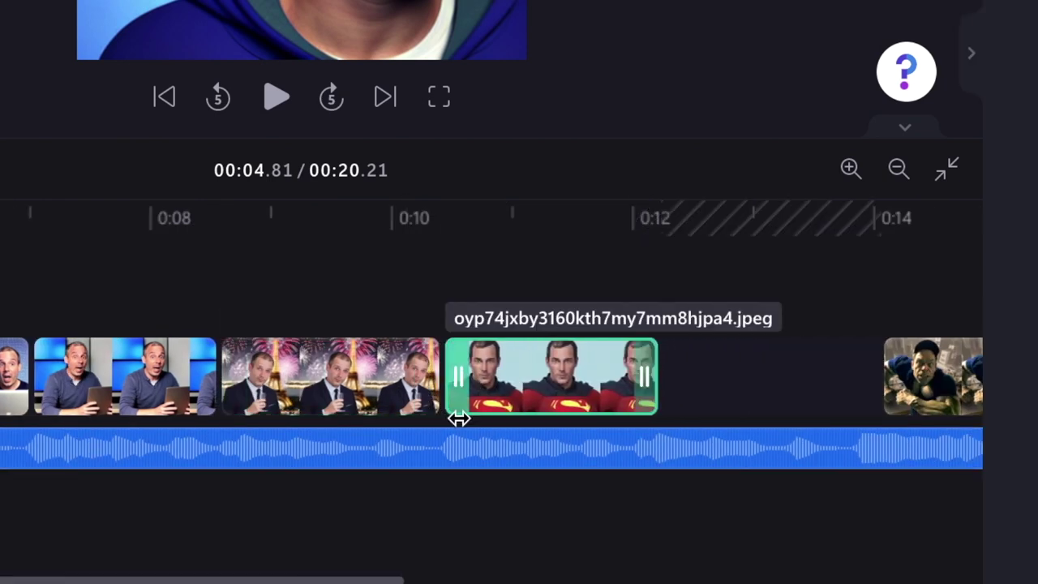
- Trim the armoured-man clip to end at about 15.4 seconds, butt the 35tlomhgmqekto59 Batman clip against it and end that at about 17.3 seconds
left_click_drag(386, 574, 648, 577)
left_click(881, 370)
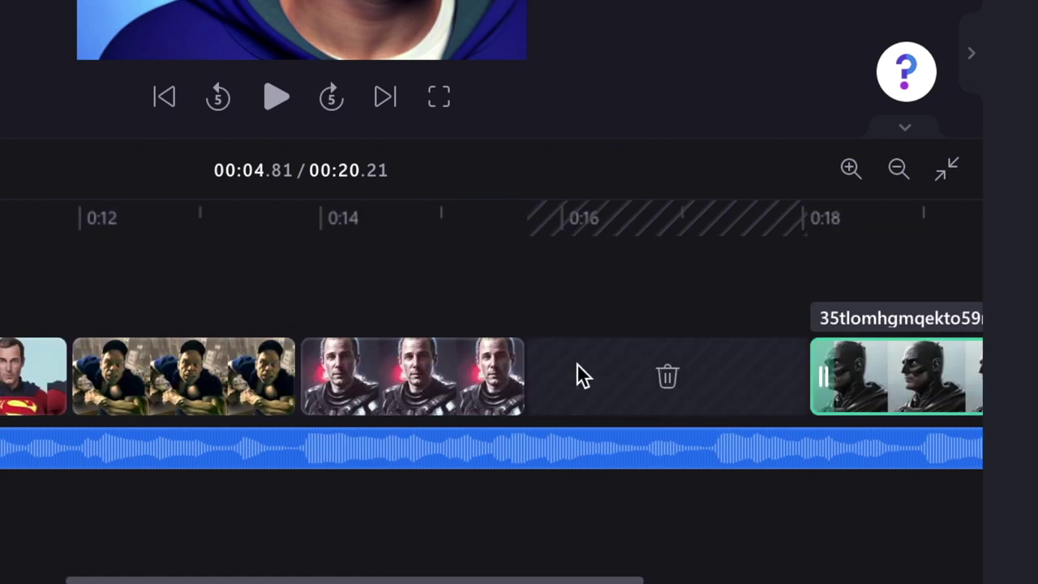
left_click_drag(511, 370, 485, 369)
left_click_drag(857, 354, 566, 361)
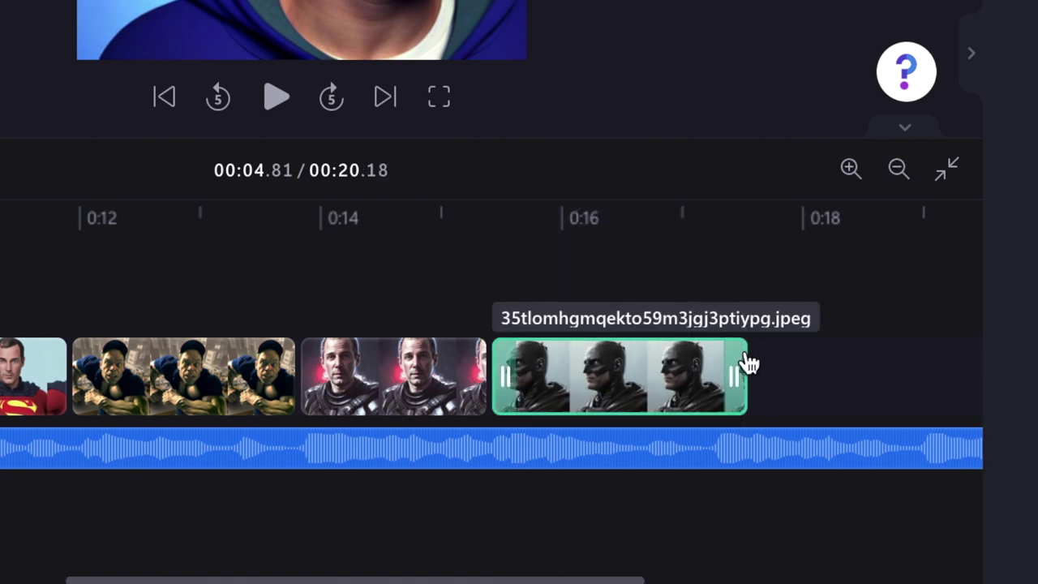
left_click_drag(735, 365, 702, 365)
- Trim the ukulele soundtrack to end with the Batman clip at about 17.3 seconds and play the retimed slideshow
left_click_drag(611, 576, 772, 578)
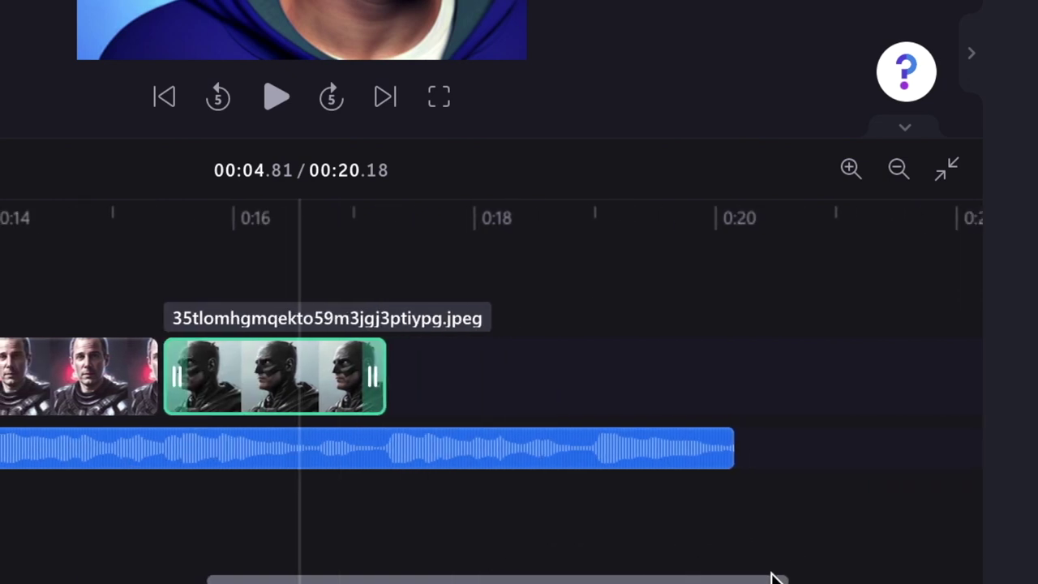
left_click_drag(686, 438, 381, 454)
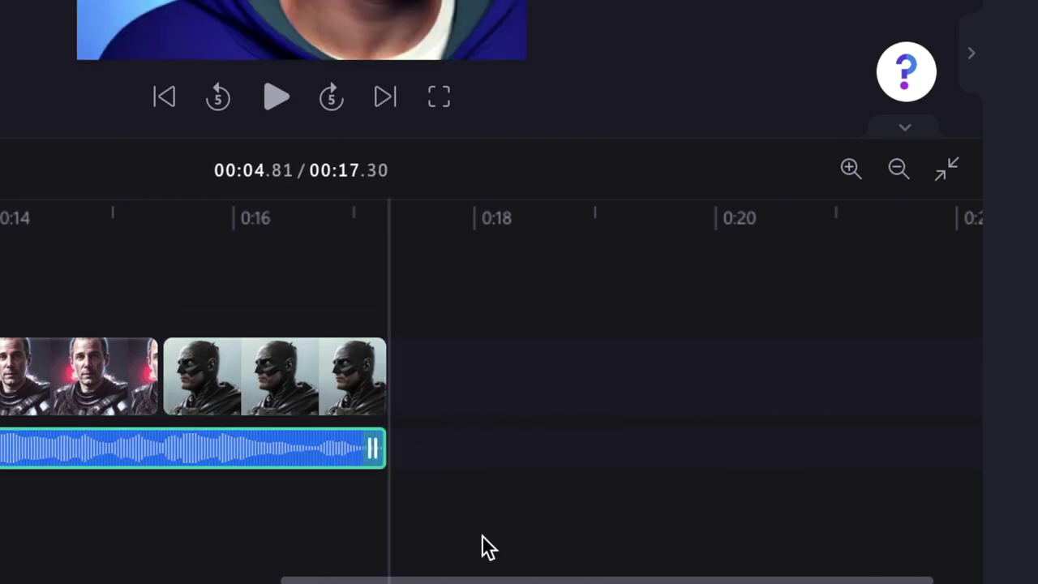
left_click_drag(479, 579, 11, 572)
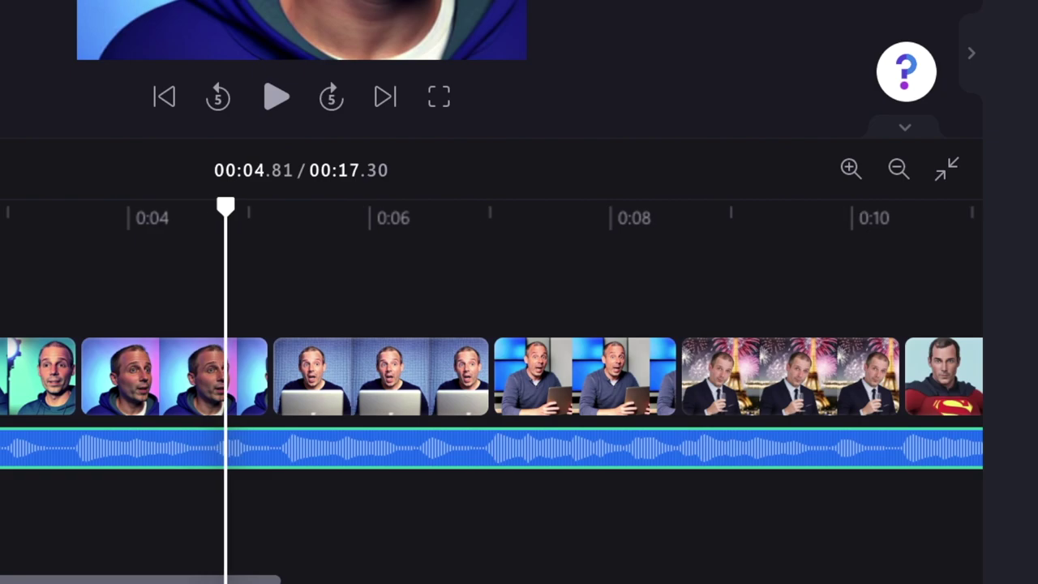
left_click(277, 98)
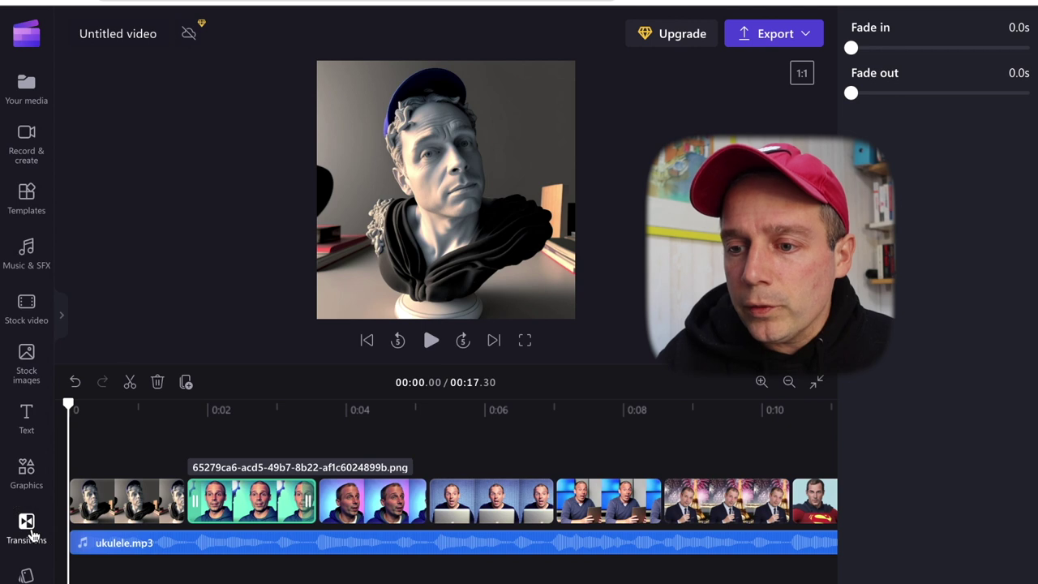
- Add Morph glitch transitions after the marble bust and green-background clips, and play the second one to check it
left_click(27, 525)
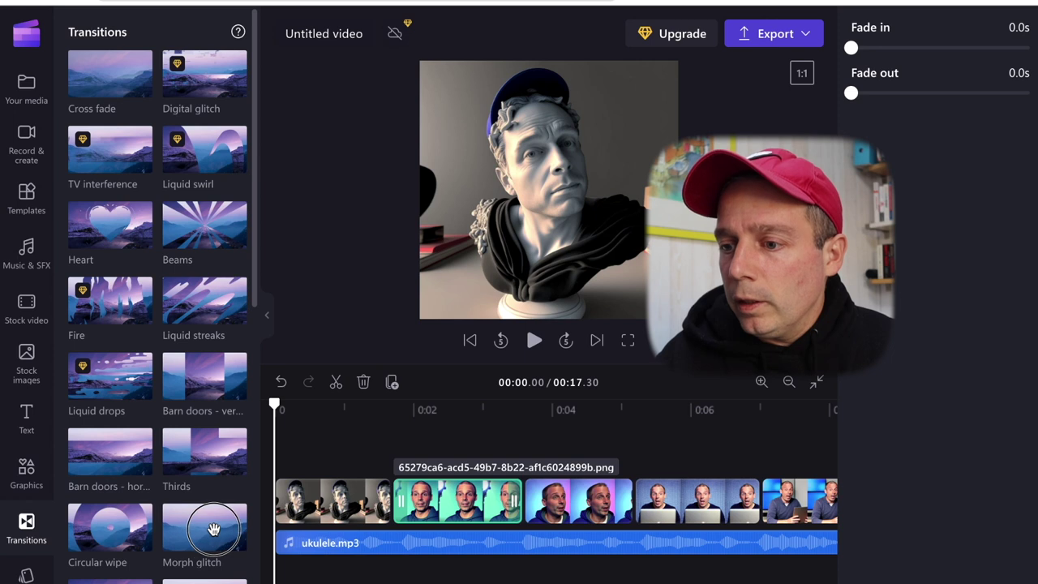
left_click_drag(212, 529, 395, 502)
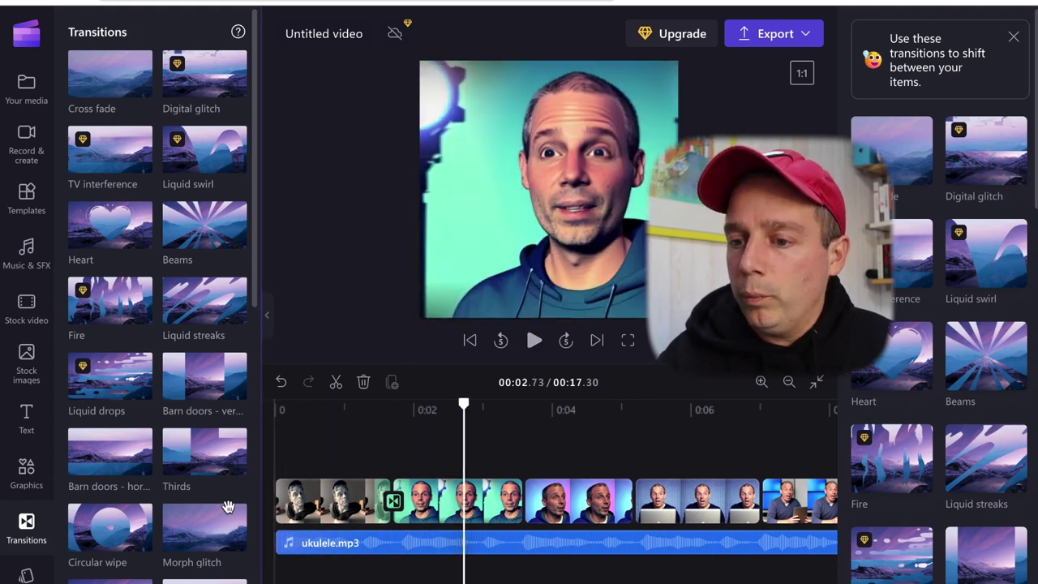
left_click_drag(206, 534, 525, 504)
left_click(486, 430)
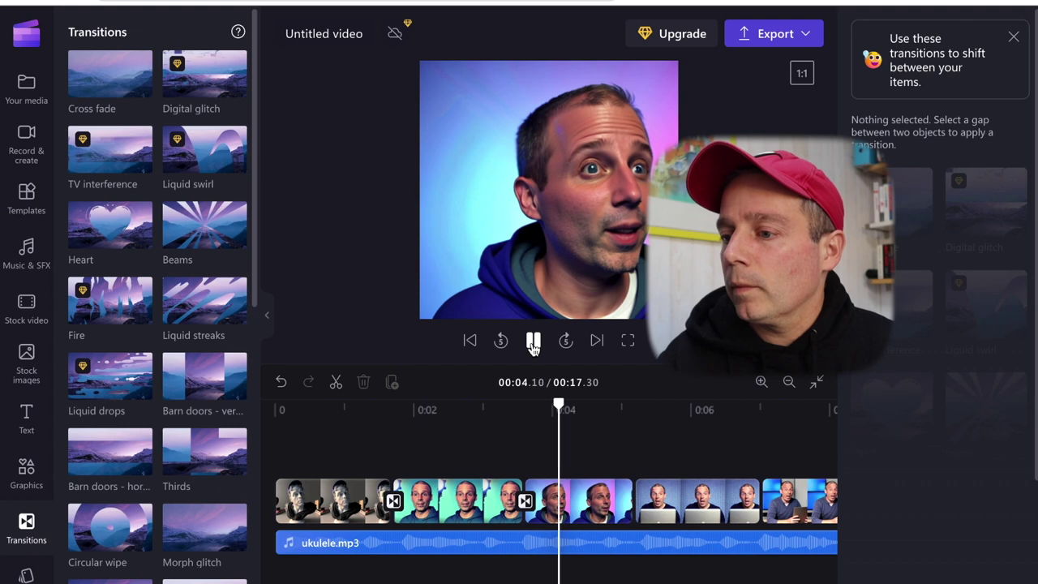
left_click(532, 343)
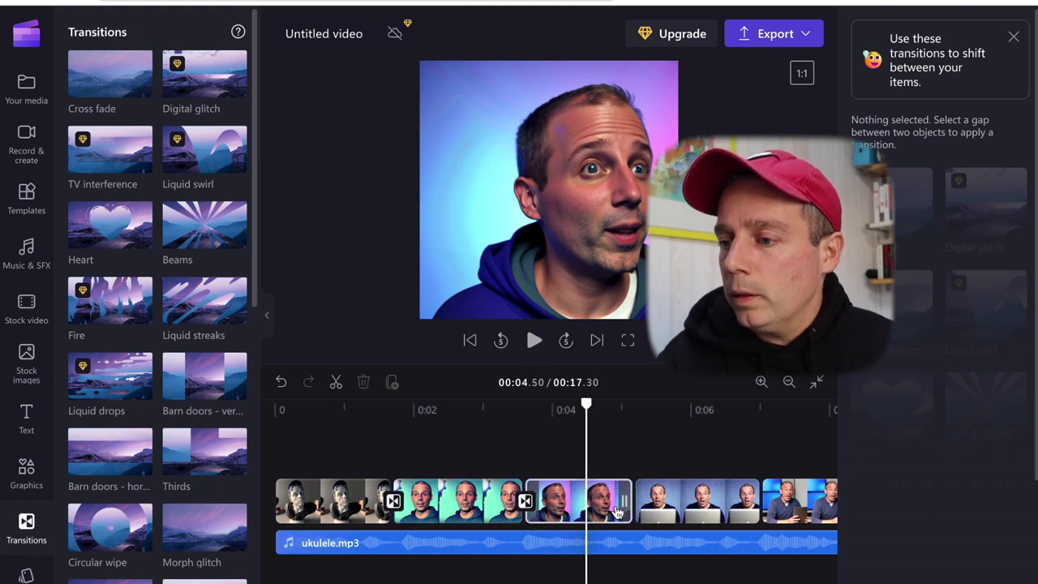
- Add a Zoom in transition between the blue-and-purple background clip and the laptop clip, and play it
left_click(393, 501)
scroll(145, 484, "down", 3)
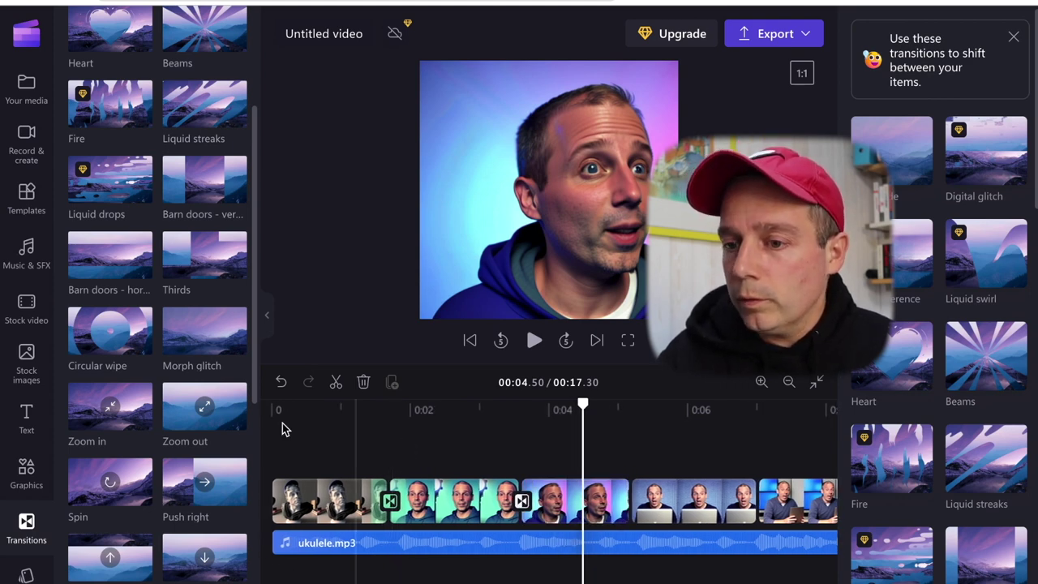
left_click_drag(108, 414, 633, 505)
left_click(533, 340)
left_click(534, 342)
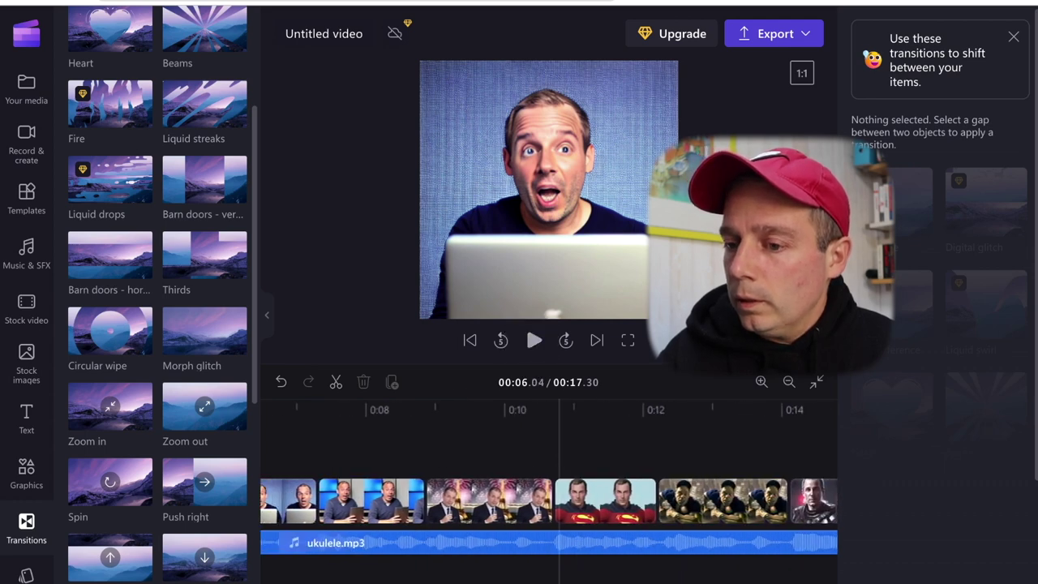
- Add a Zoom out transition between the laptop clip and the tablet clip, and preview it
left_click_drag(203, 409, 457, 505)
left_click(534, 342)
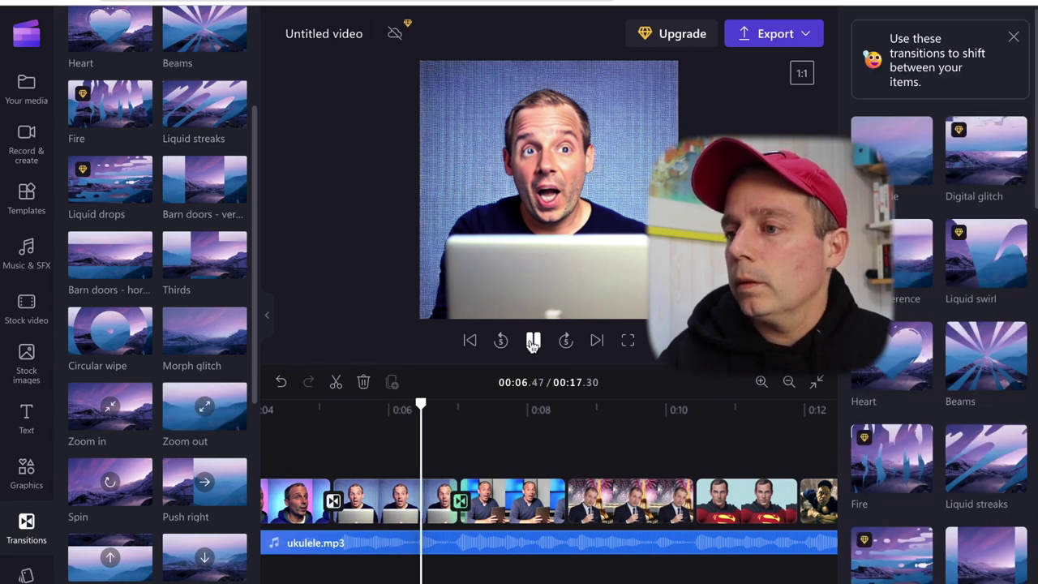
left_click(530, 344)
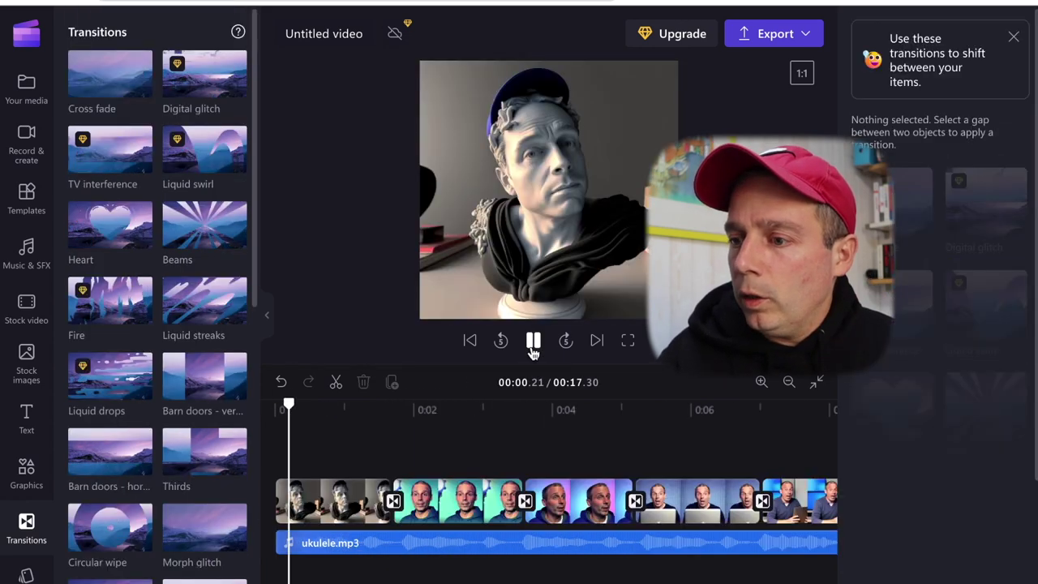
left_click(533, 348)
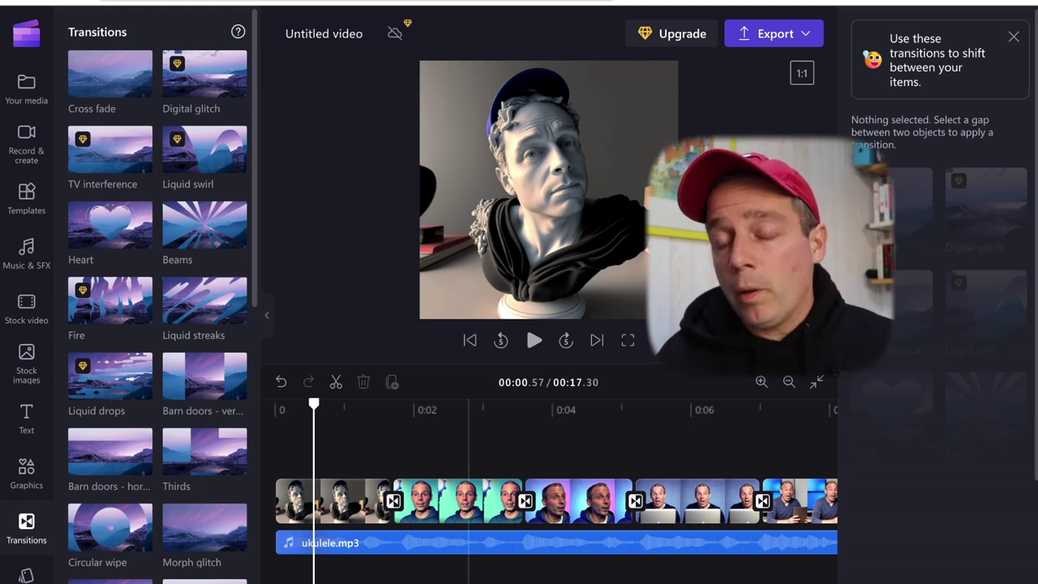
- Give the closing Batman clip a 0.4-second fade-out
scroll(549, 503, "right", 10)
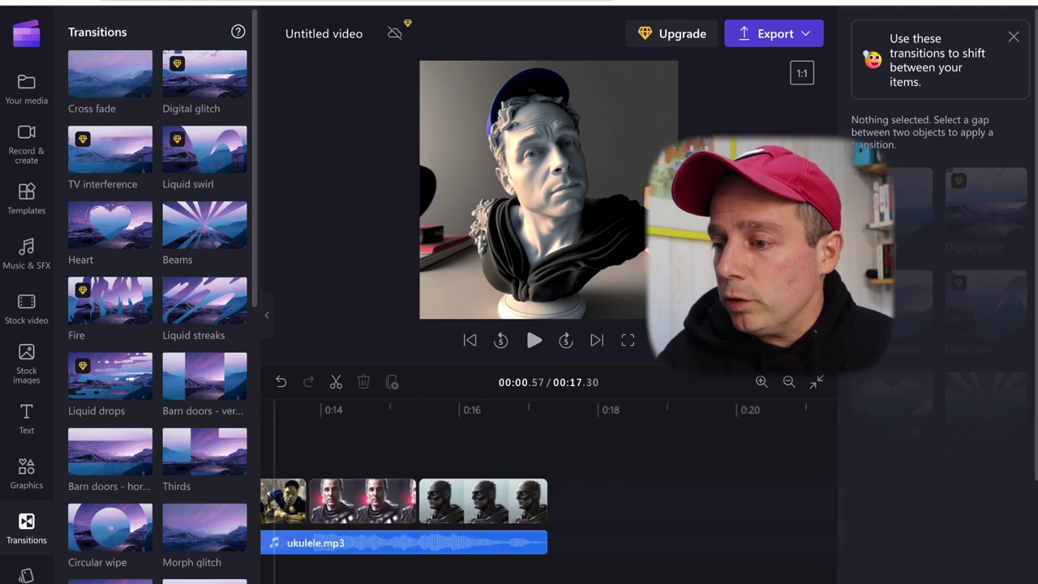
left_click(545, 504)
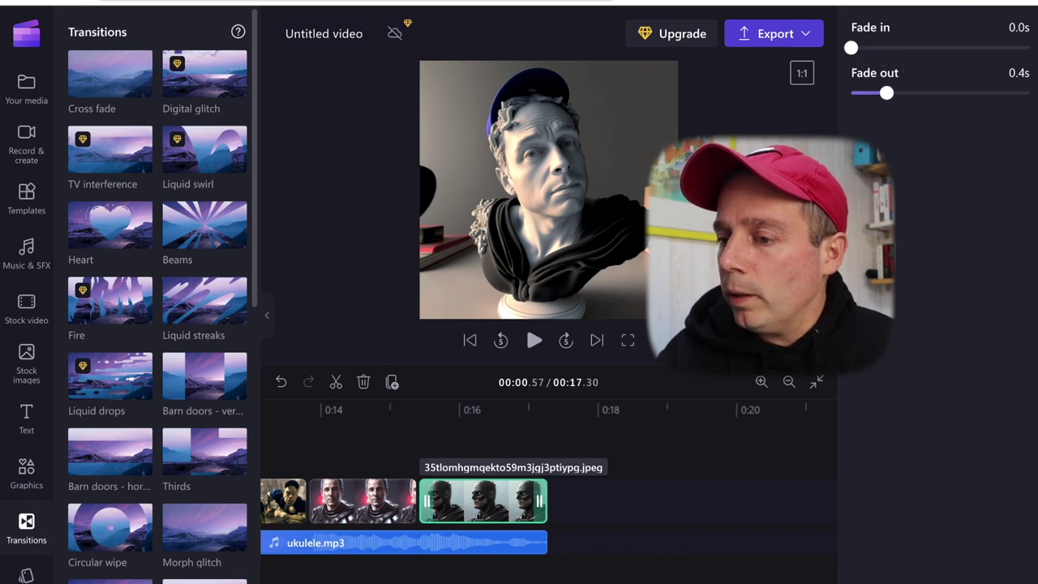
left_click(384, 446)
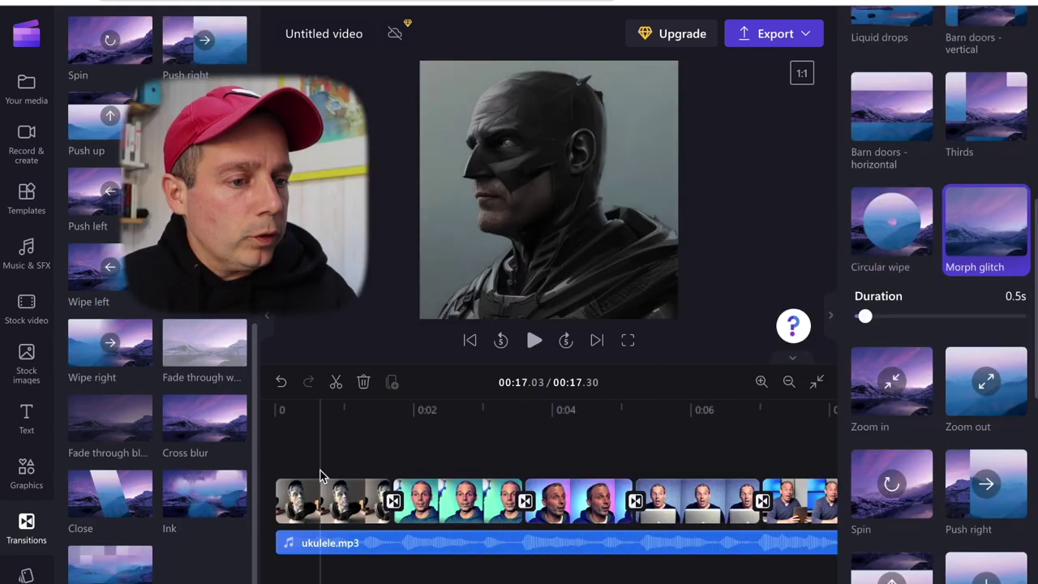
- Browse the filters for the opening marble bust clip and apply Slow zoom to it
left_click(322, 503)
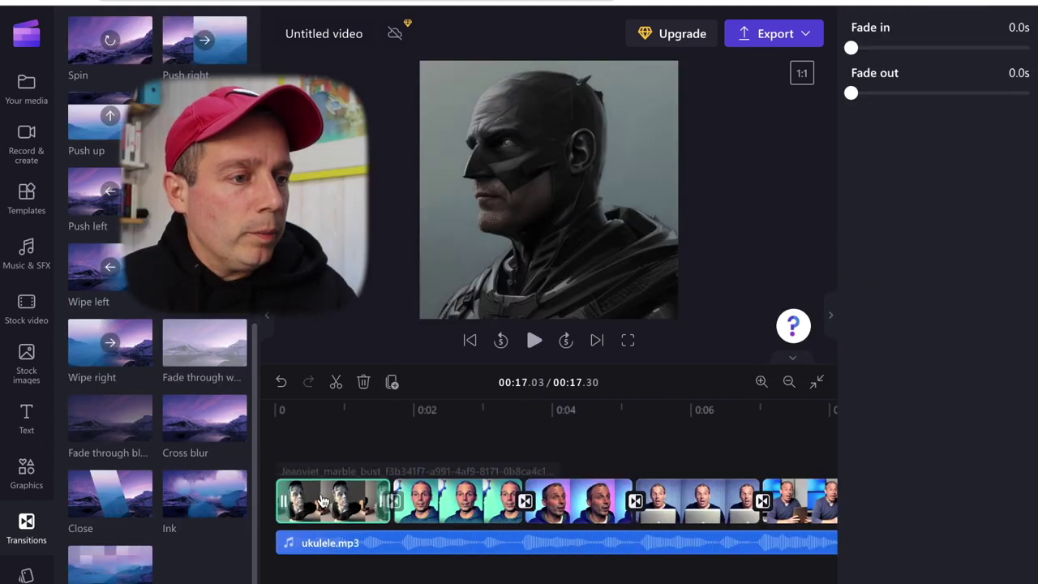
left_click(336, 435)
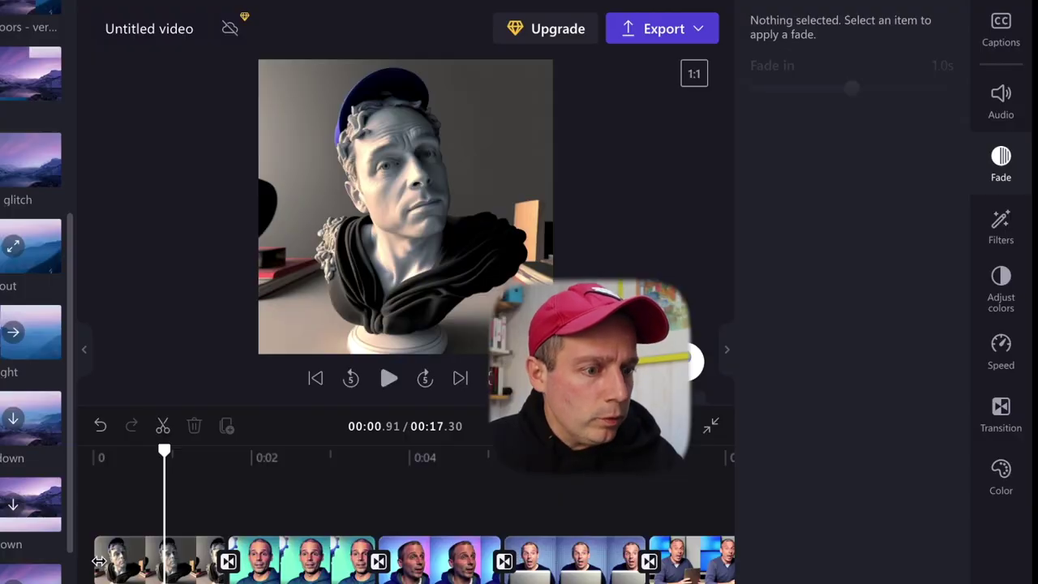
left_click(126, 562)
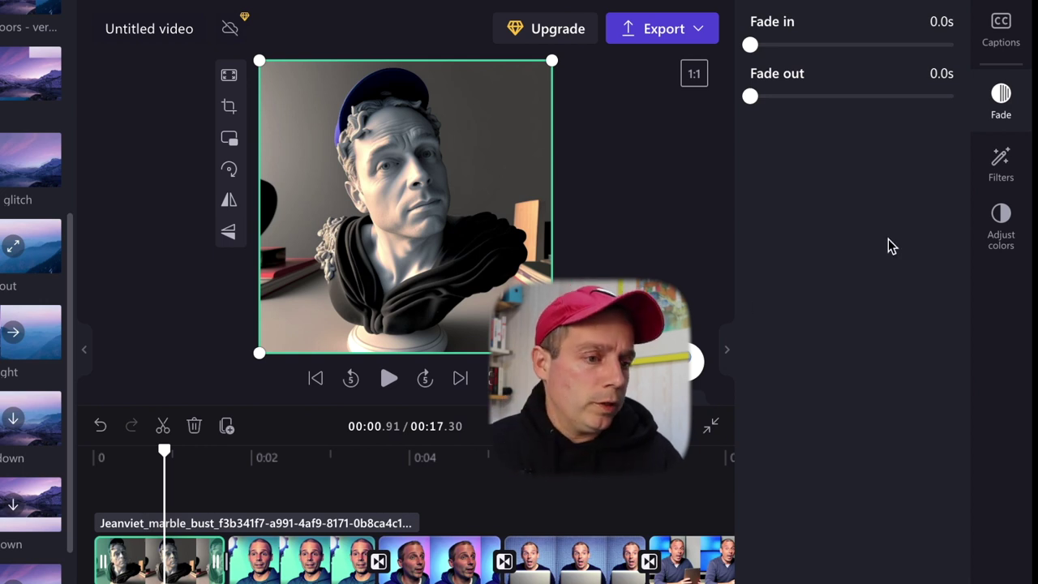
left_click(997, 166)
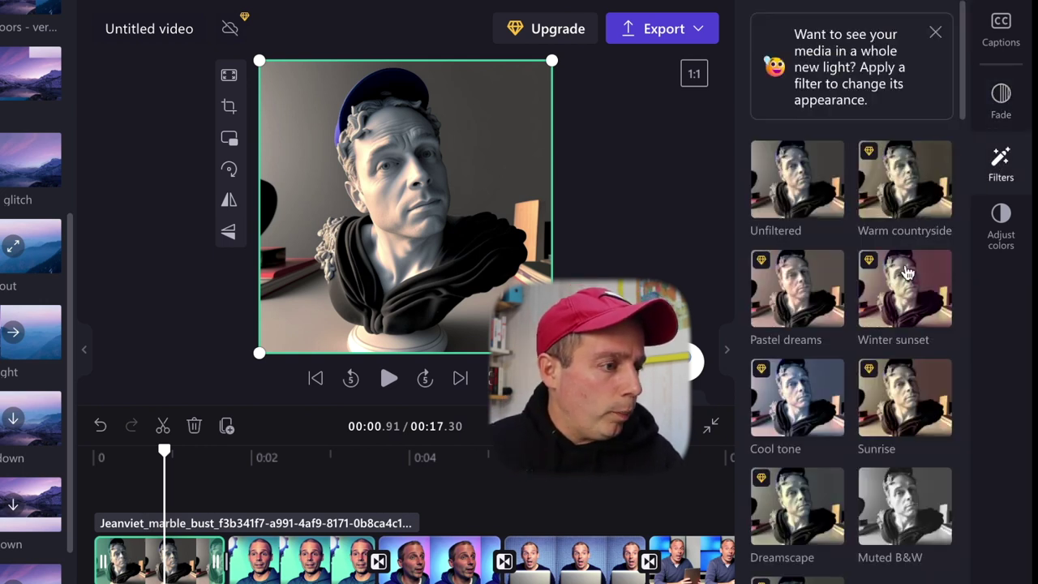
left_click(882, 276)
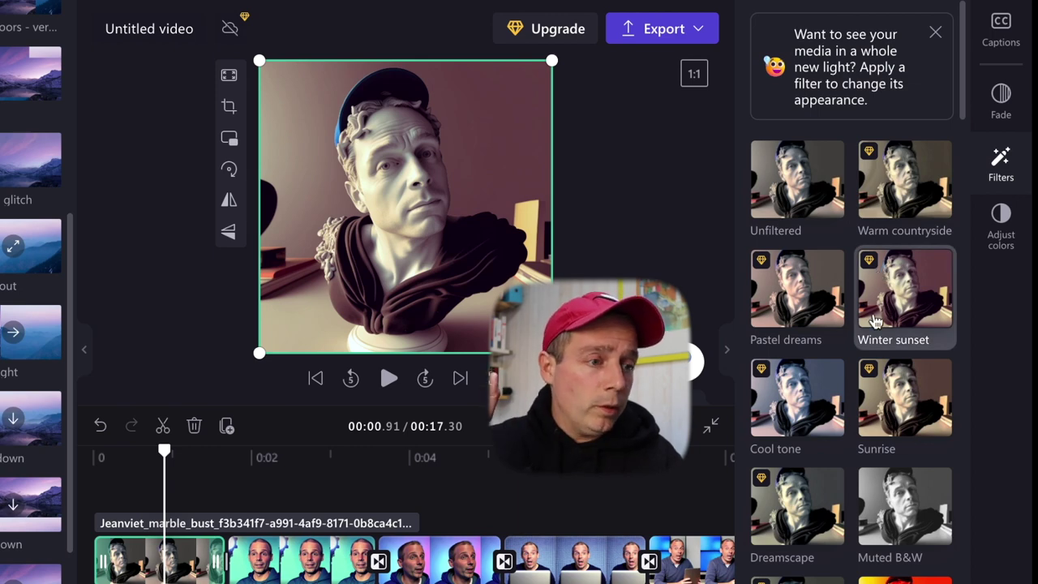
scroll(868, 348, "down", 5)
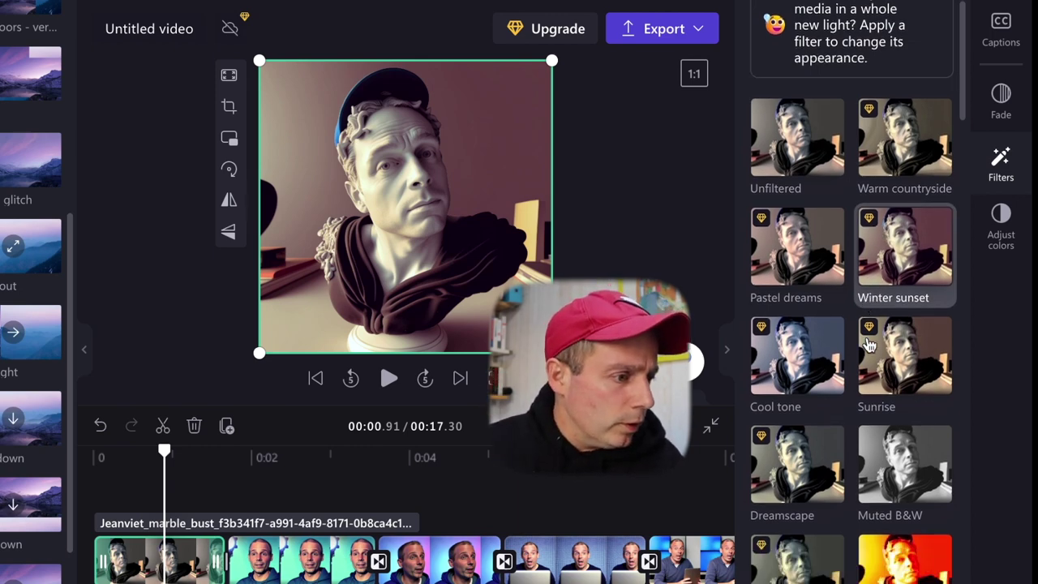
scroll(867, 361, "down", 5)
left_click(785, 339)
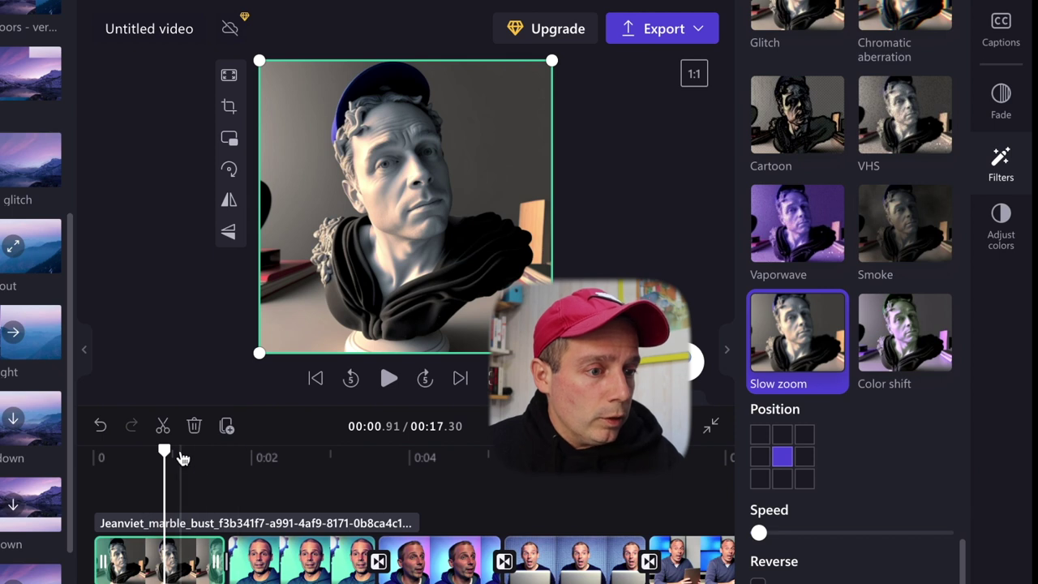
- Play the marble bust's zoom from the start and set its Slow zoom position to the middle-right cell
left_click_drag(166, 449, 92, 450)
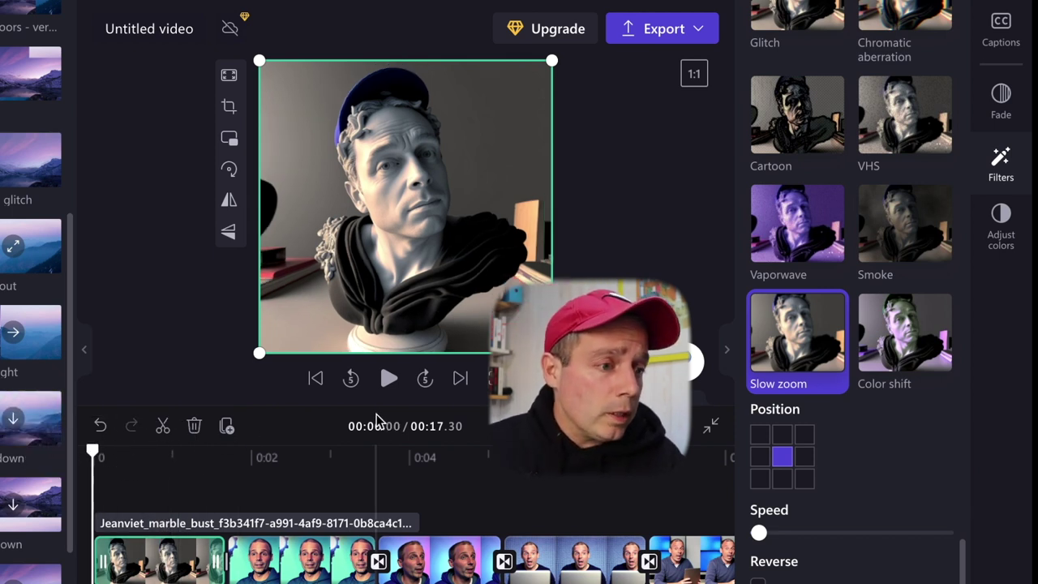
left_click(389, 379)
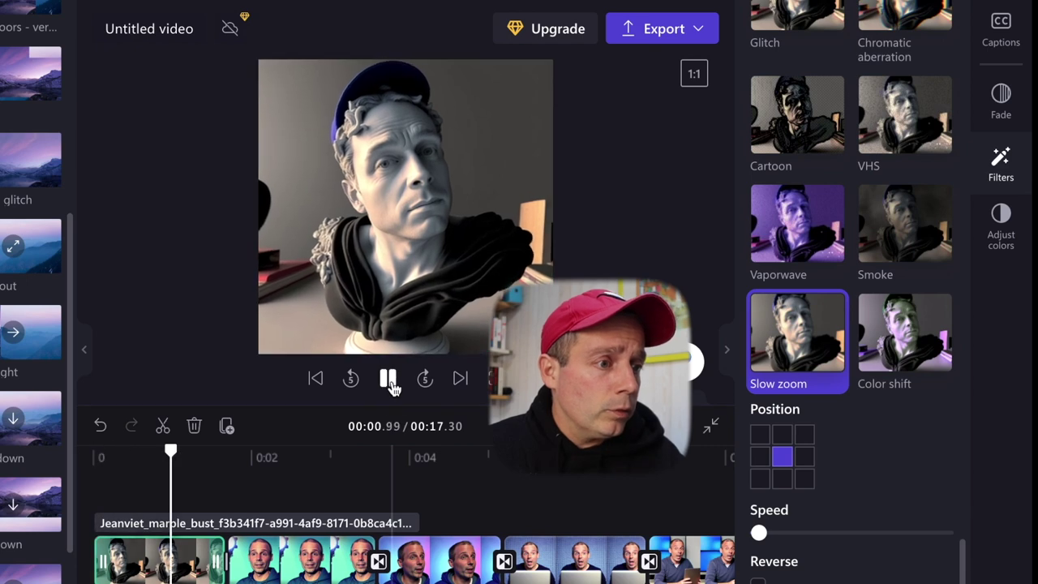
left_click(390, 378)
left_click(803, 456)
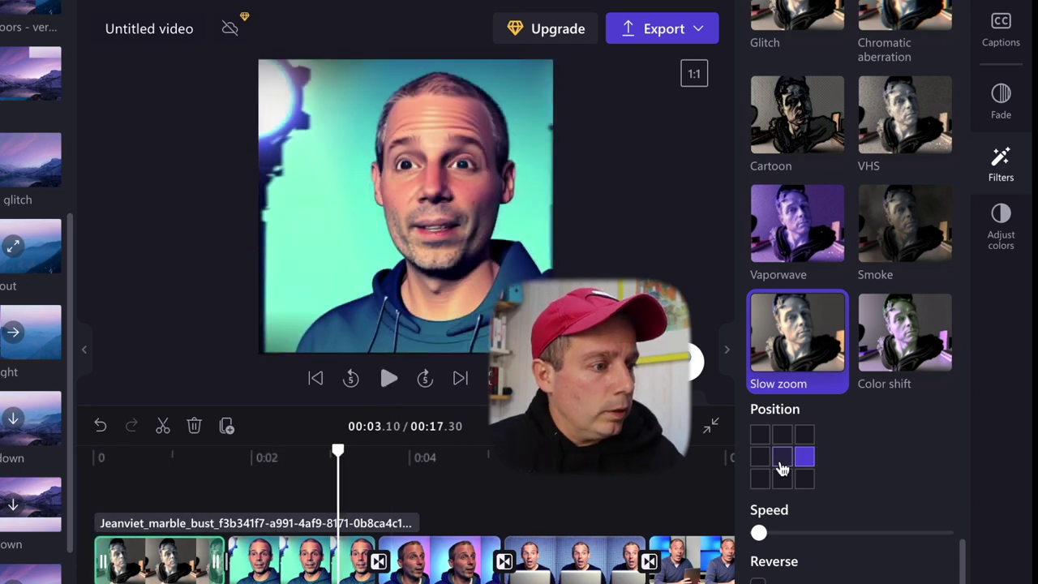
- Apply Slow zoom to the green-background 65279ca6 clip with the position in the middle-right cell, and play the result
left_click(320, 567)
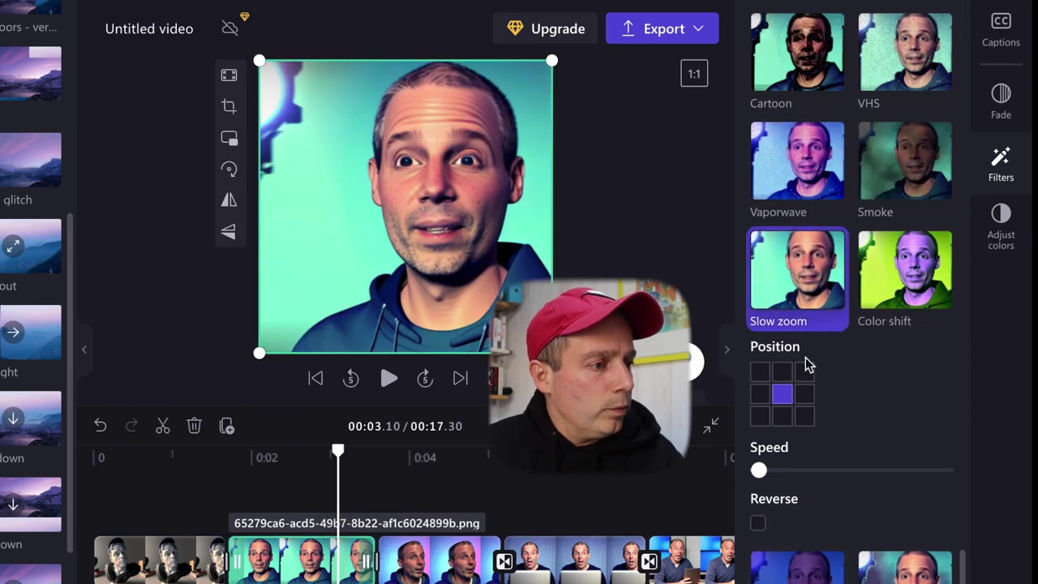
left_click(805, 394)
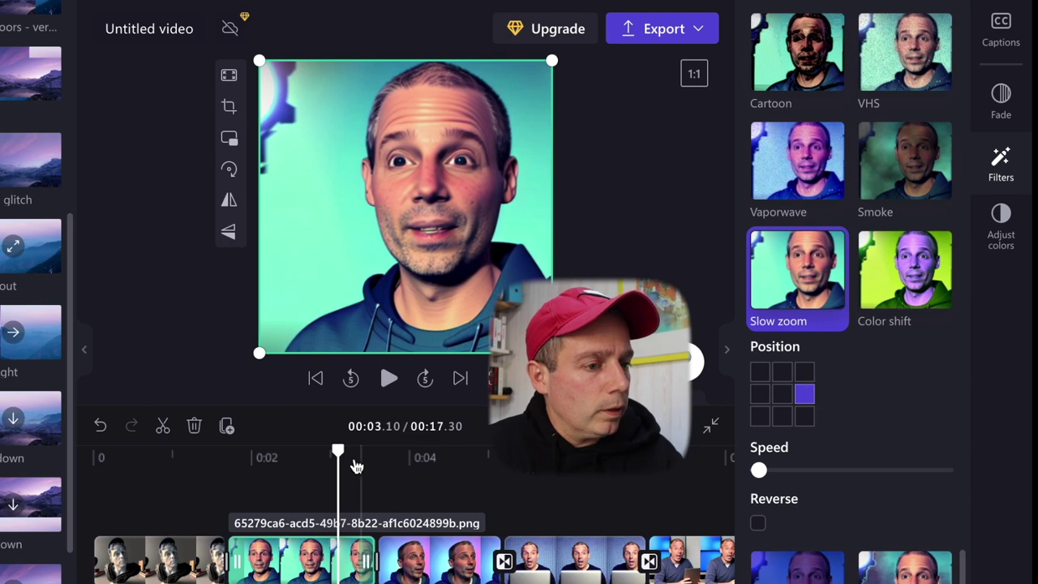
left_click_drag(342, 461, 45, 464)
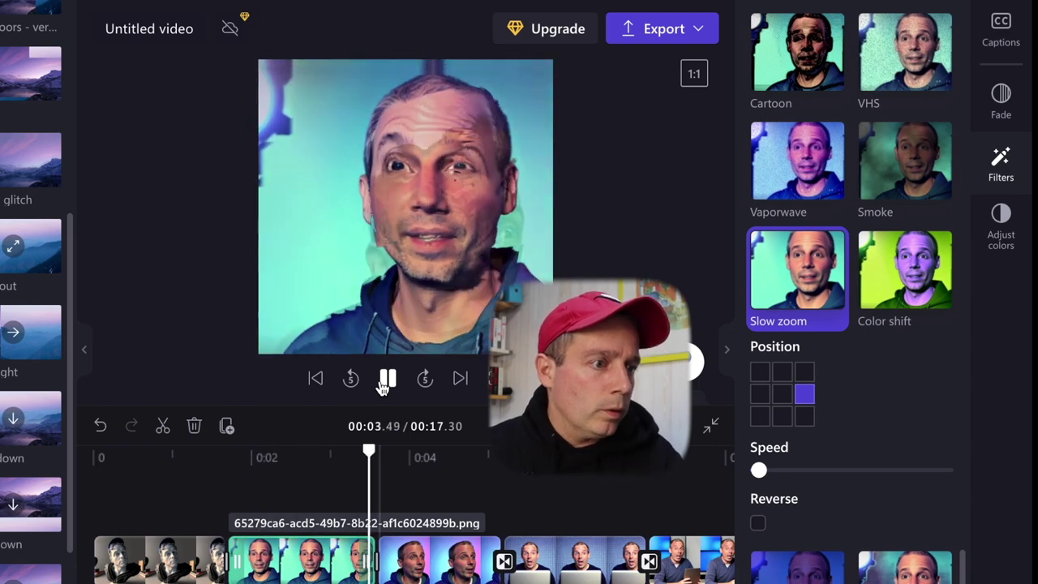
left_click(386, 381)
left_click(385, 381)
left_click(385, 381)
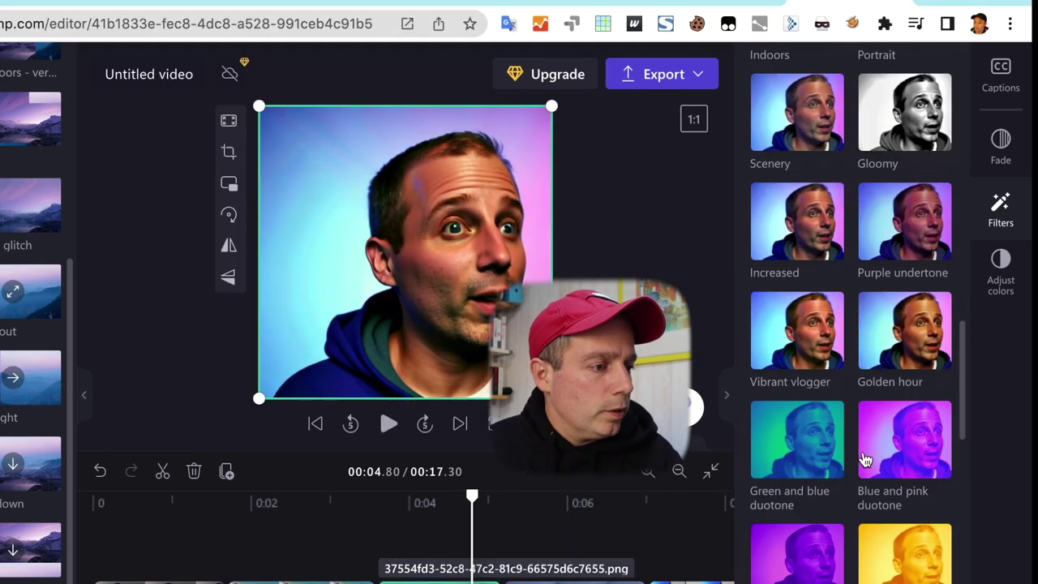
- Apply Slow zoom to the 37554fd3 clip with the position in the middle-left cell, and play the result from the preceding clip
scroll(865, 446, "down", 15)
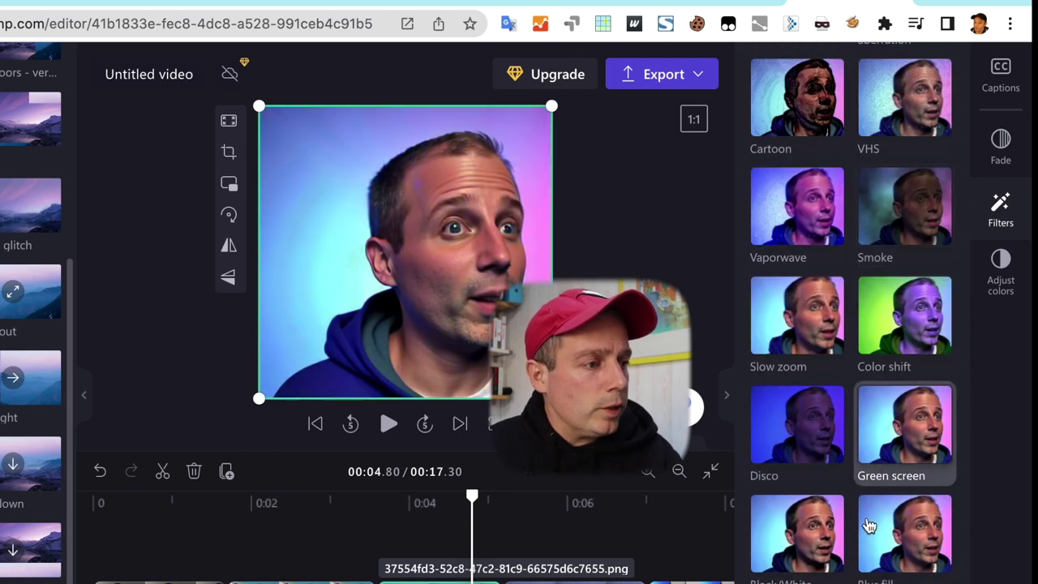
left_click(798, 327)
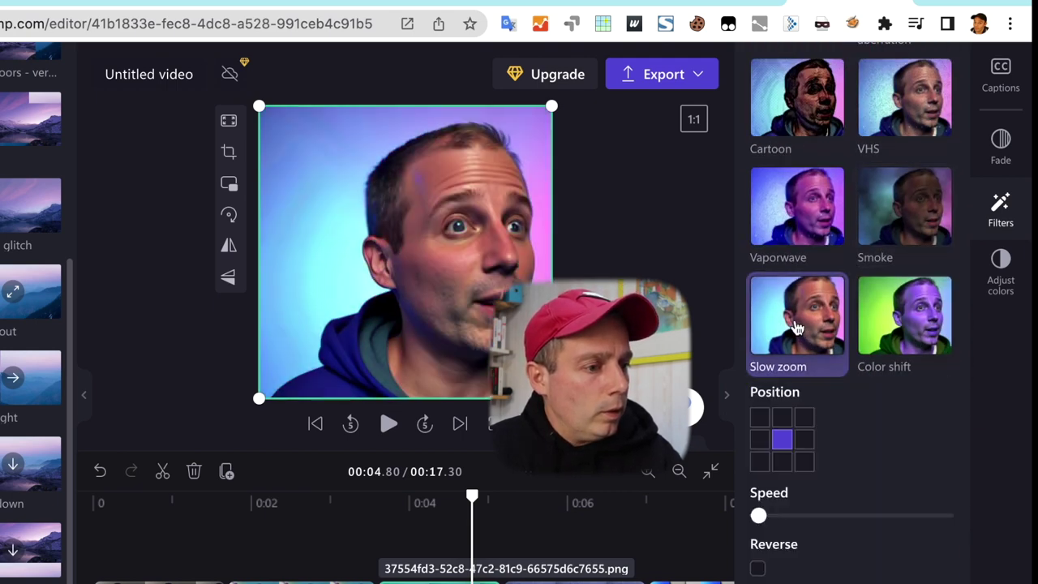
left_click(763, 441)
left_click_drag(476, 498, 335, 500)
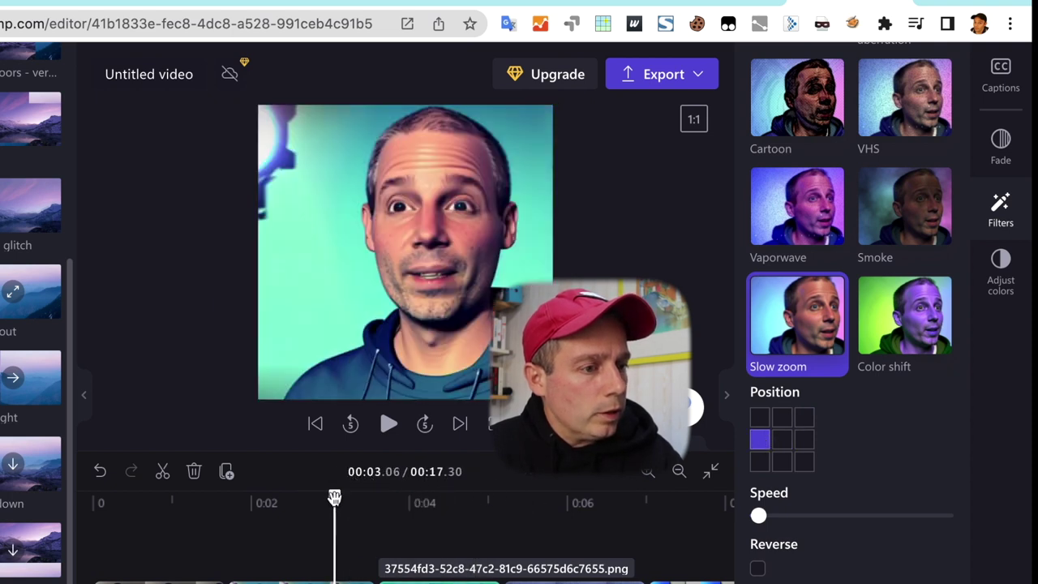
left_click(381, 427)
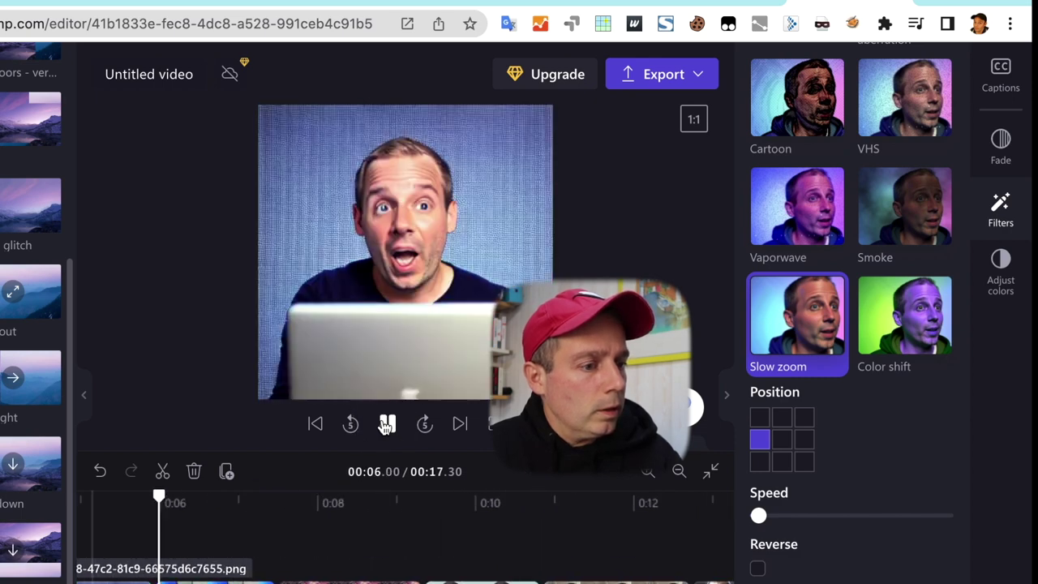
left_click(387, 425)
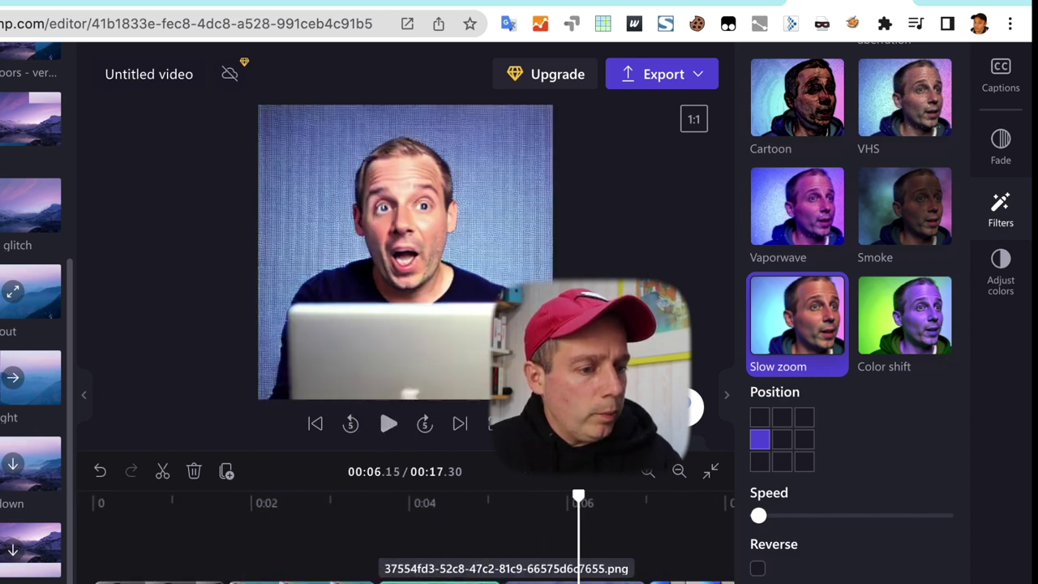
- Return the playhead to the start of the timeline and export the video in 1080p quality
left_click(91, 542)
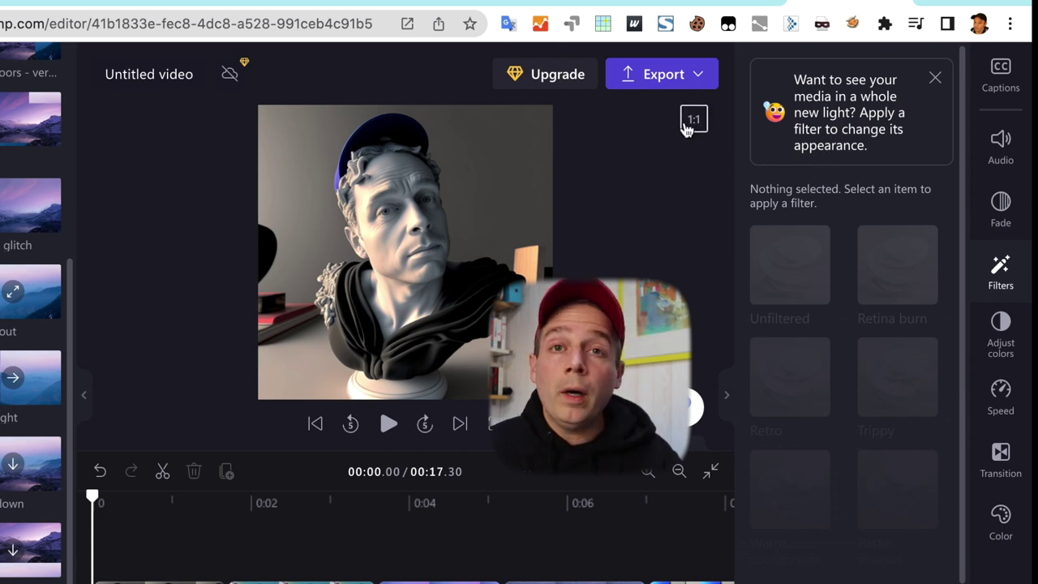
left_click(679, 74)
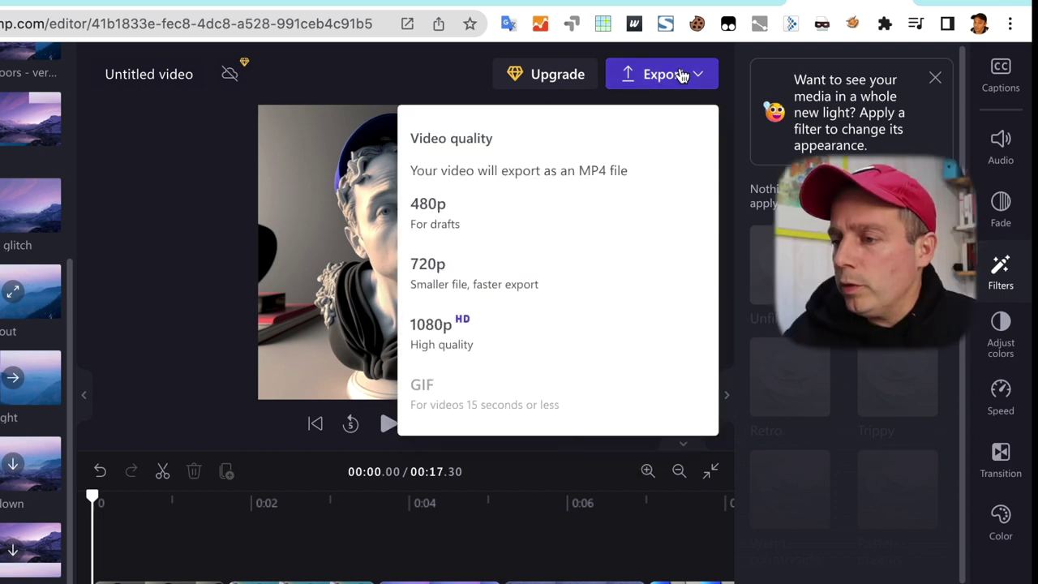
left_click(460, 350)
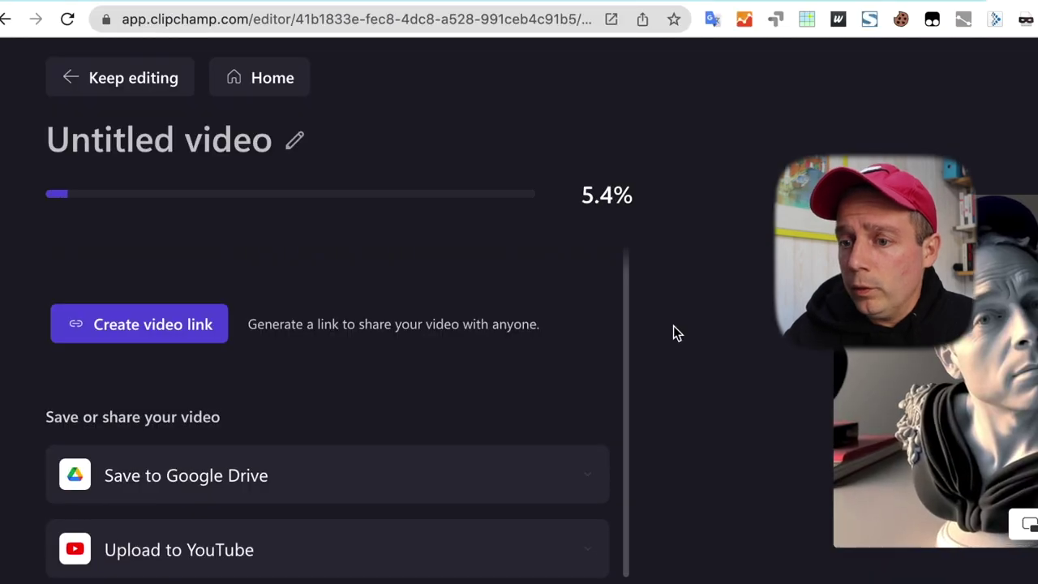
- Rename the exported video as "morphing carre" and open the dialog for saving it to the computer
left_click(290, 141)
left_click_drag(260, 139, 1, 143)
type("morphing carr")
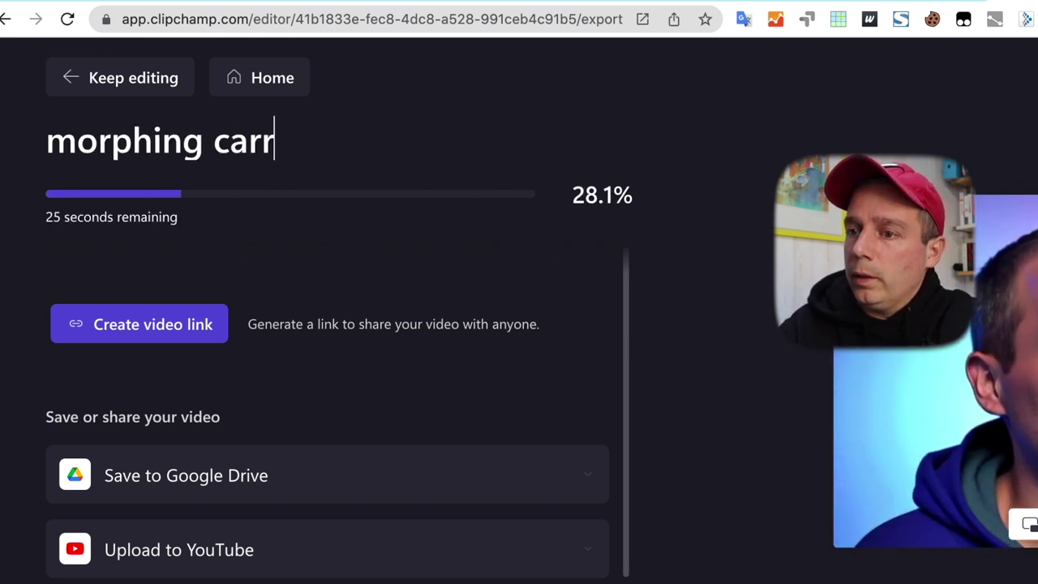
type("e")
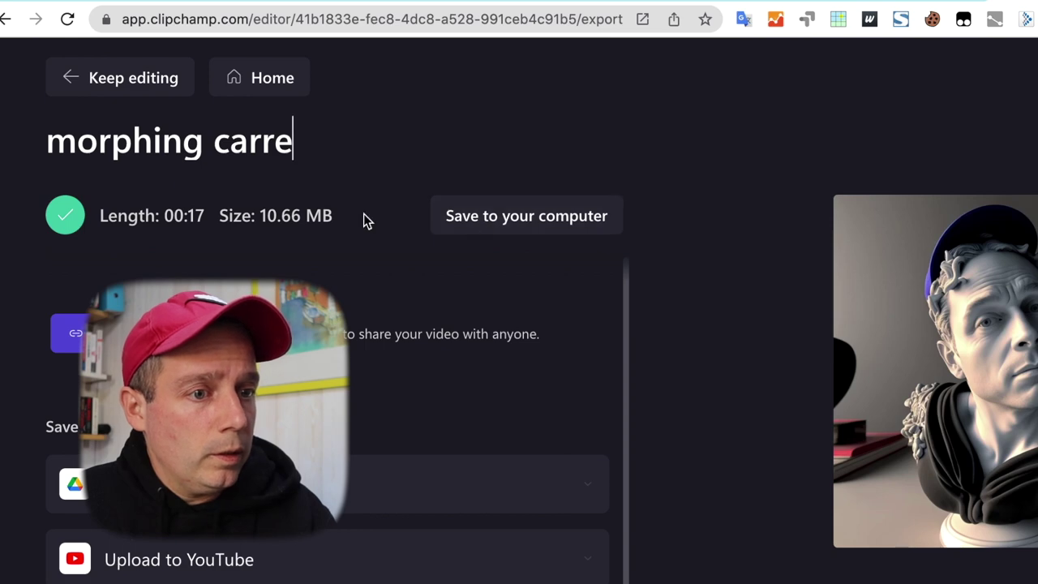
left_click(470, 225)
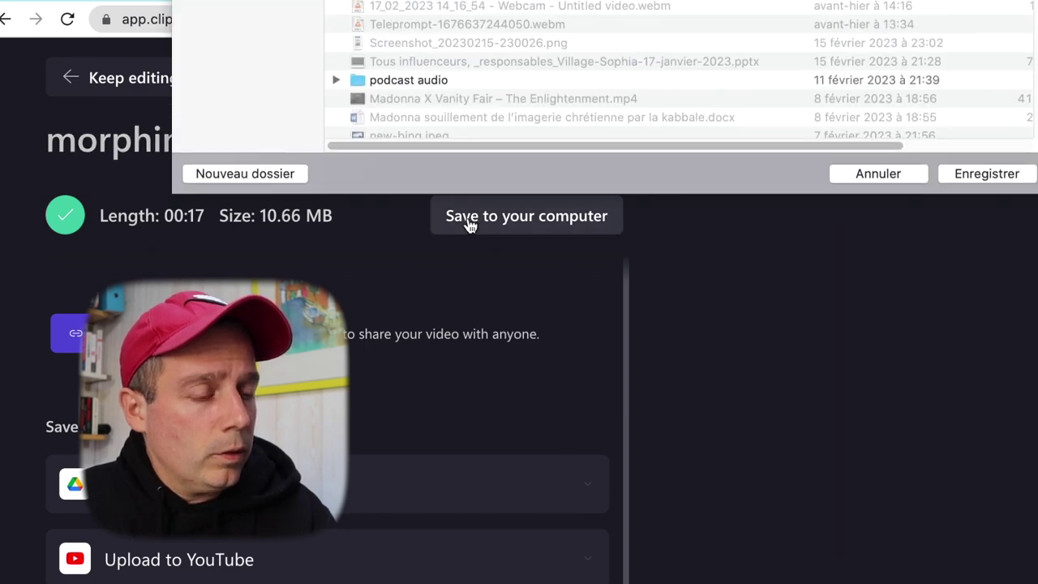